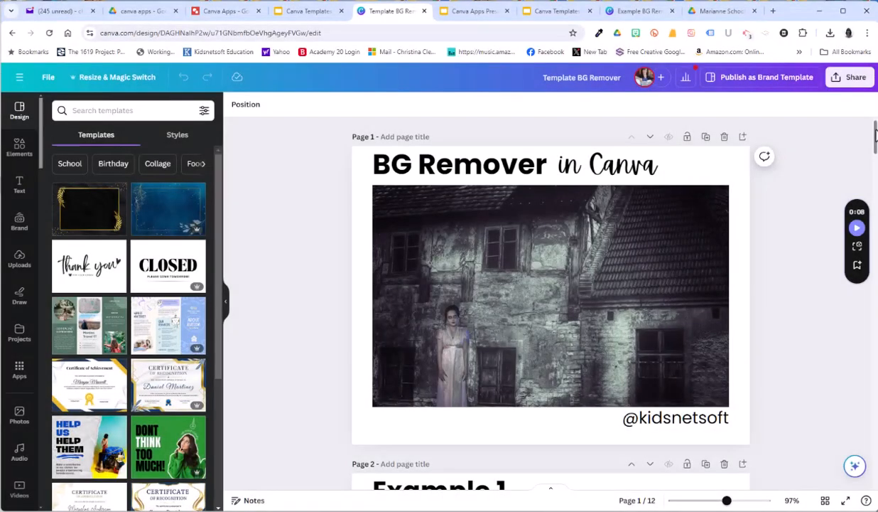
- Look through the template's example pages and the foreground photos placed over their backgrounds
{"action": "left_click_drag", "start_coordinate": [875, 131], "coordinate": [872, 163]}
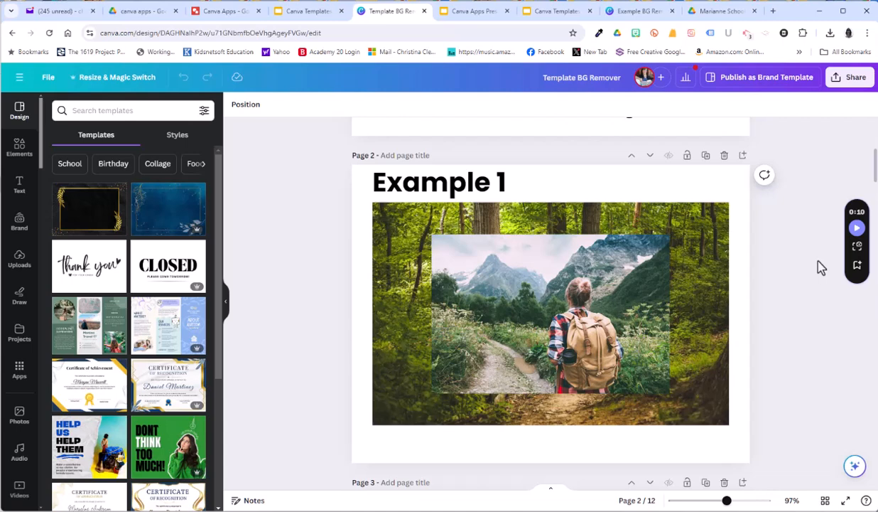
{"action": "left_click", "coordinate": [527, 269]}
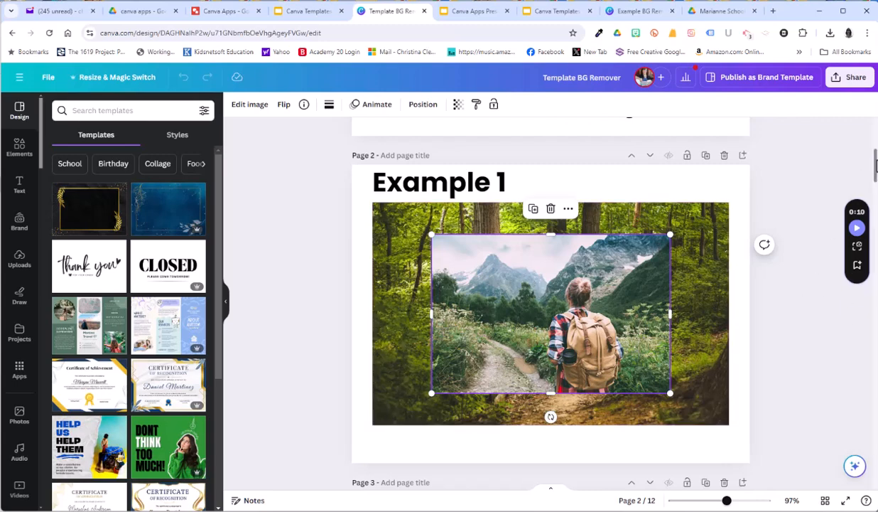
{"action": "scroll", "coordinate": [611, 402], "scroll_direction": "down", "scroll_amount": 20}
{"action": "scroll", "coordinate": [637, 310], "scroll_direction": "up", "scroll_amount": 12}
{"action": "left_click", "coordinate": [637, 311]}
{"action": "scroll", "coordinate": [638, 311], "scroll_direction": "up", "scroll_amount": 4}
{"action": "left_click", "coordinate": [577, 288]}
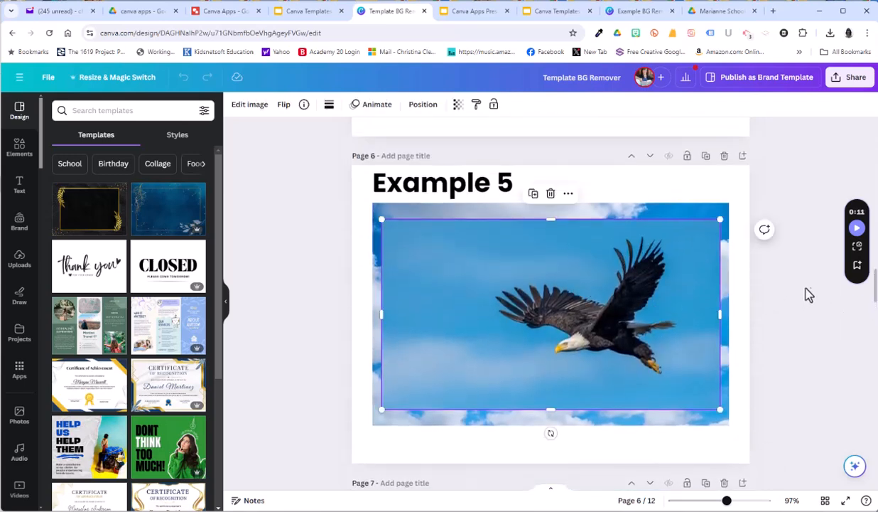
{"action": "scroll", "coordinate": [810, 295], "scroll_direction": "up", "scroll_amount": 8}
{"action": "scroll", "coordinate": [810, 295], "scroll_direction": "down", "scroll_amount": 4}
{"action": "scroll", "coordinate": [848, 300], "scroll_direction": "down", "scroll_amount": 15}
{"action": "left_click", "coordinate": [622, 374]}
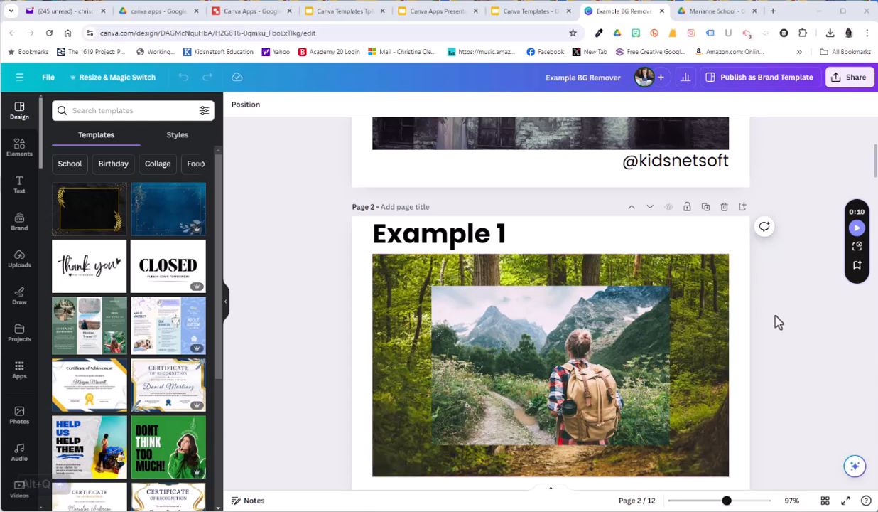
- Move the hiker photo in Example 1 slightly over the locked forest image and remove its background with BG Remover
{"action": "left_click", "coordinate": [715, 281]}
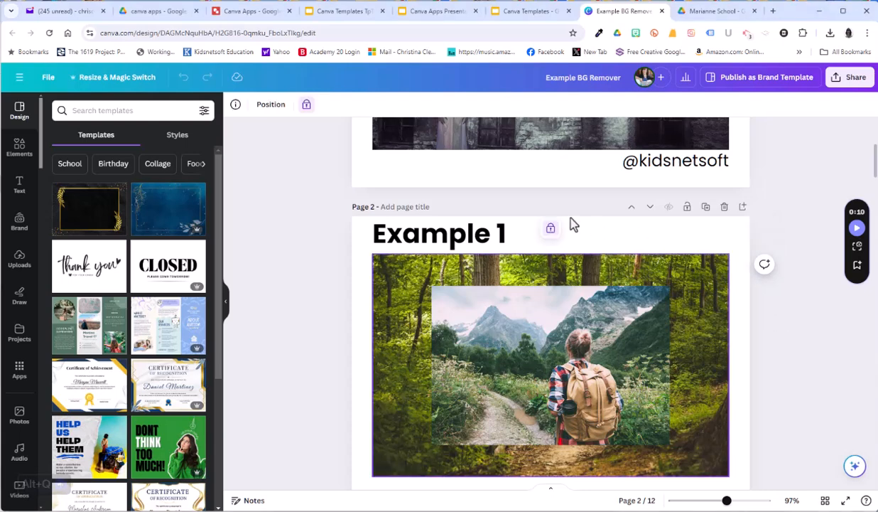
{"action": "left_click", "coordinate": [590, 266]}
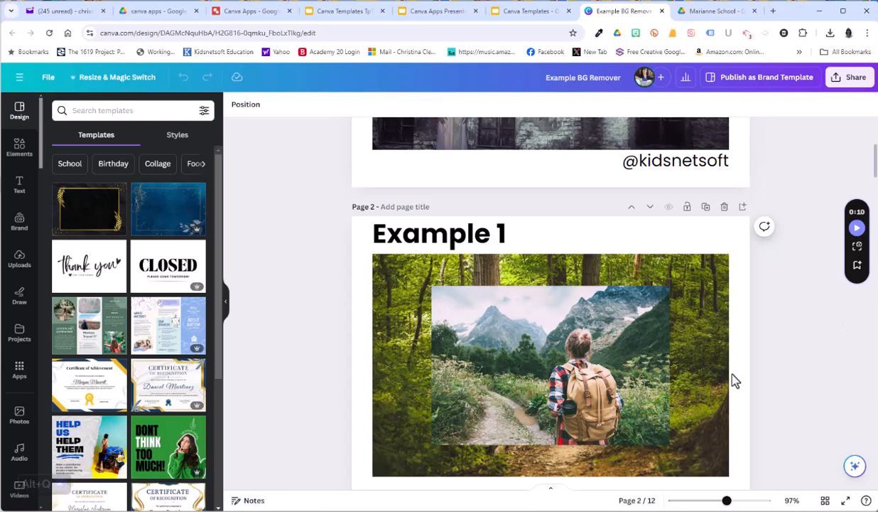
{"action": "left_click_drag", "start_coordinate": [529, 359], "coordinate": [537, 368]}
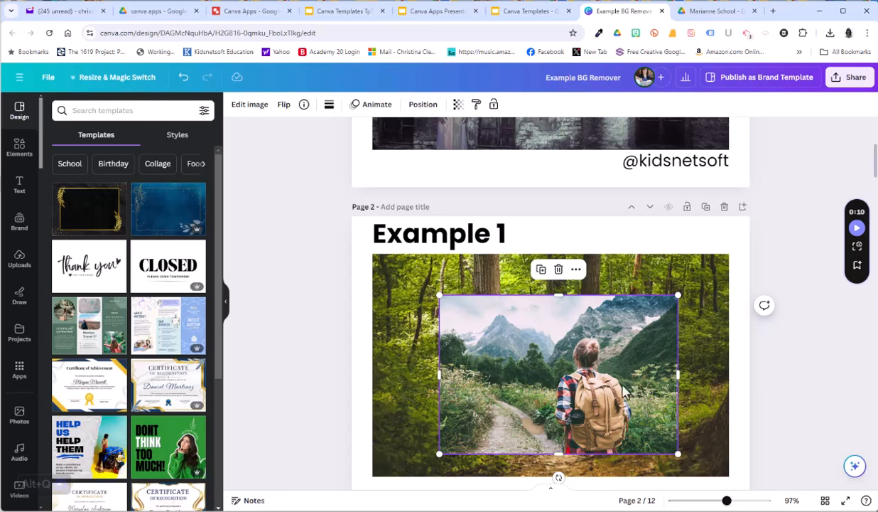
{"action": "left_click", "coordinate": [249, 108]}
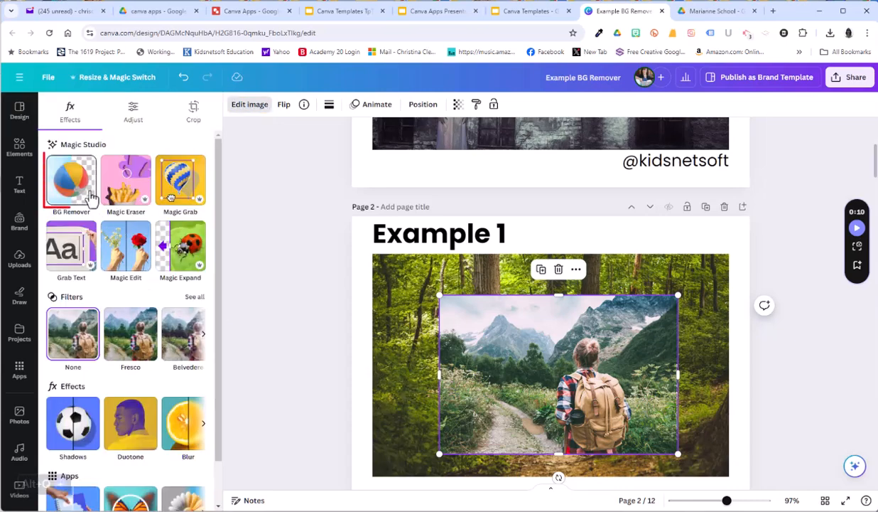
{"action": "left_click", "coordinate": [64, 191]}
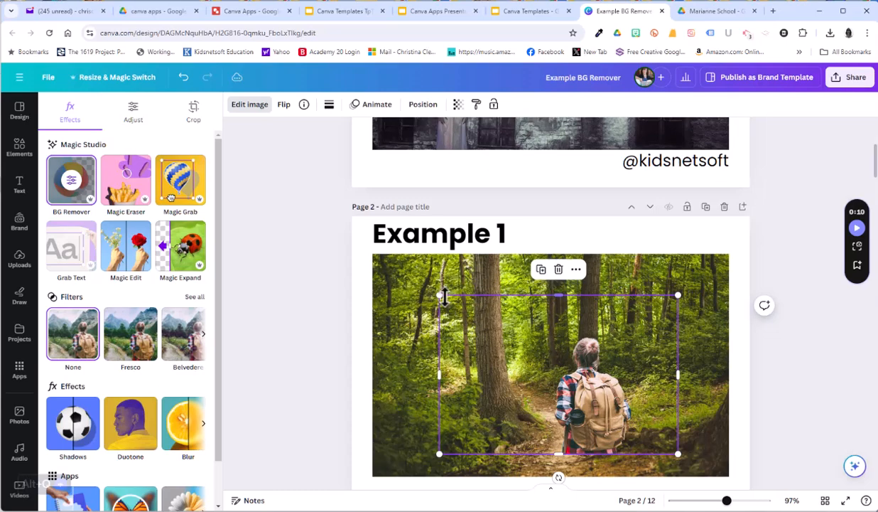
- Shrink the hiker cutout slightly and place it at the lower edge of the forest image
{"action": "left_click_drag", "start_coordinate": [440, 295], "coordinate": [456, 305]}
{"action": "left_click_drag", "start_coordinate": [611, 415], "coordinate": [600, 437]}
{"action": "left_click", "coordinate": [802, 355]}
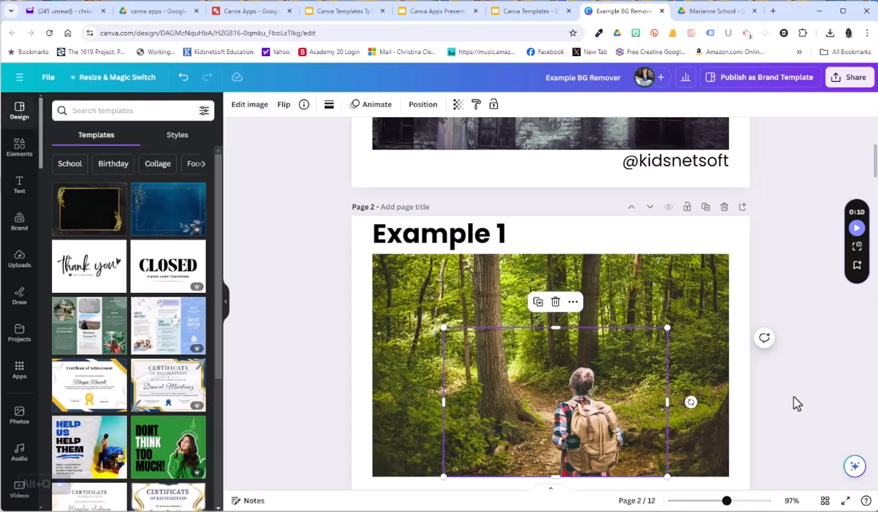
{"action": "left_click", "coordinate": [793, 385]}
- Delete the hiker cutout from Example 1 and search the photo library for "dog"
{"action": "left_click", "coordinate": [601, 414]}
{"action": "key", "text": "Delete"}
{"action": "left_click", "coordinate": [19, 416]}
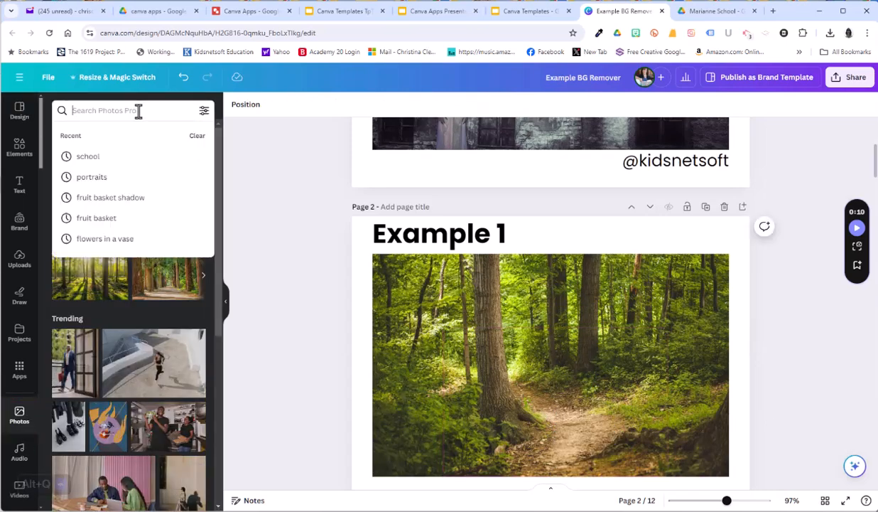
{"action": "type", "text": "dog"}
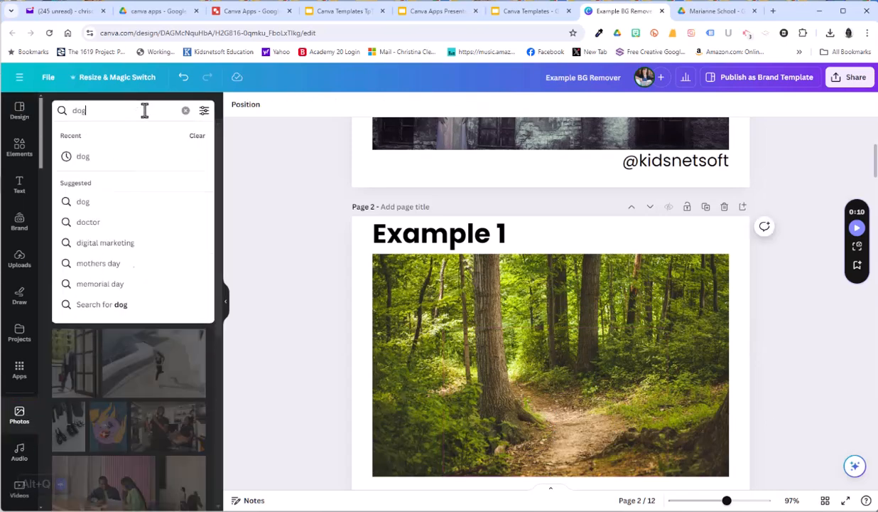
{"action": "key", "text": "Return"}
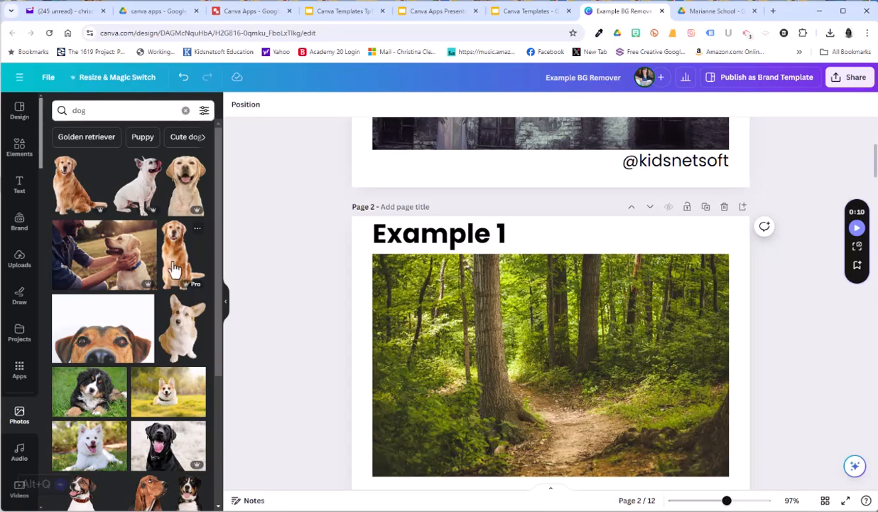
- Add the photo of the corgi walking along a ledge beside water to Example 1 and remove its background
{"action": "scroll", "coordinate": [142, 376], "scroll_direction": "down", "scroll_amount": 4}
{"action": "scroll", "coordinate": [158, 368], "scroll_direction": "down", "scroll_amount": 4}
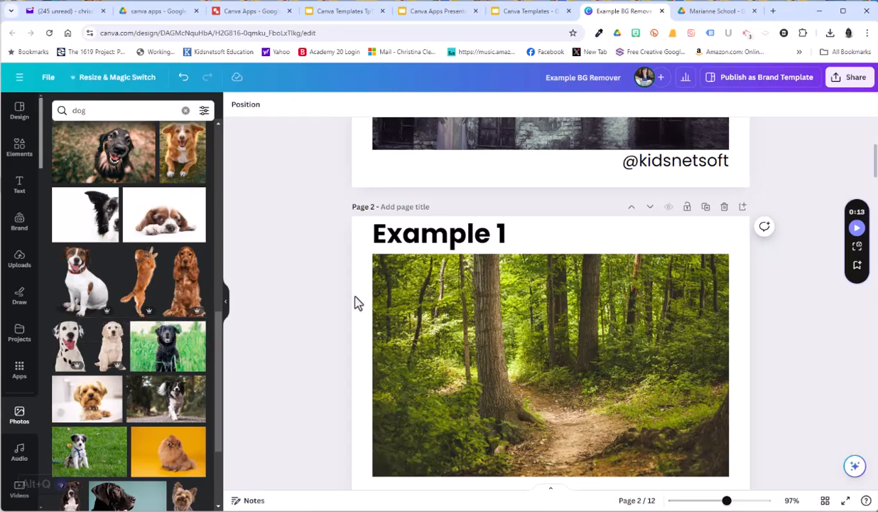
{"action": "scroll", "coordinate": [192, 391], "scroll_direction": "down", "scroll_amount": 4}
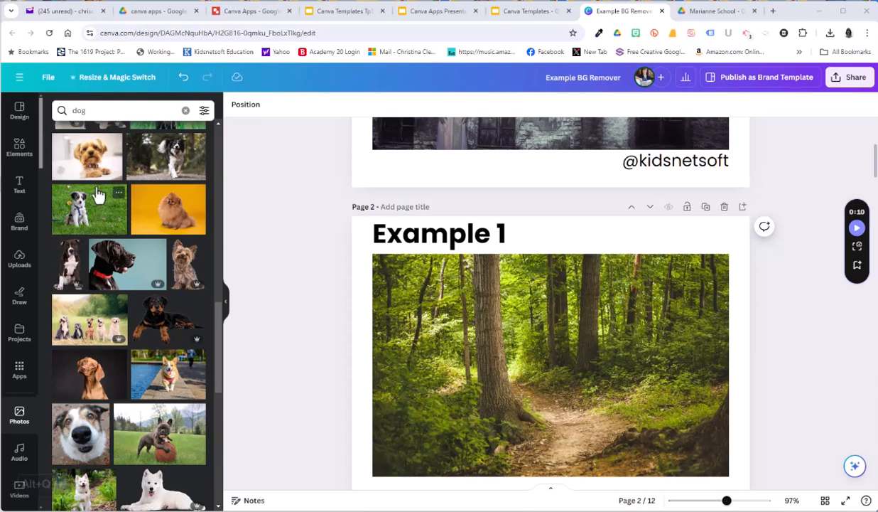
{"action": "left_click", "coordinate": [154, 385]}
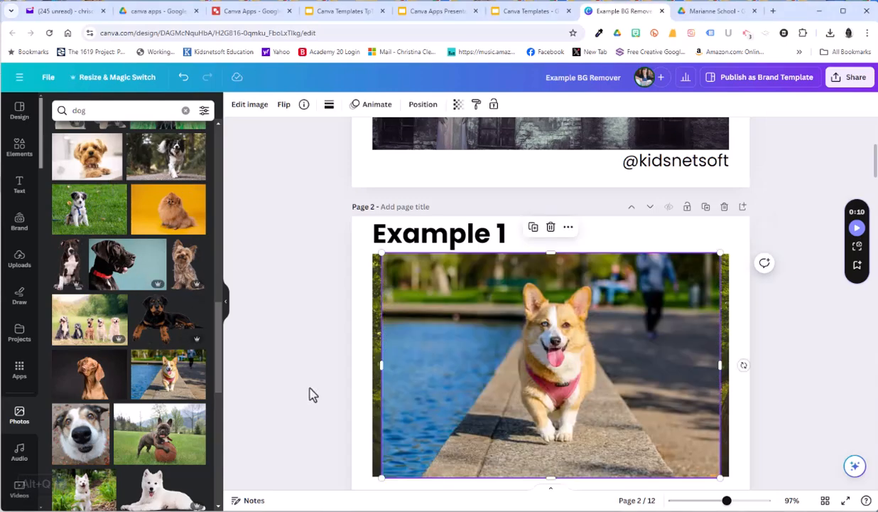
{"action": "left_click", "coordinate": [248, 105]}
{"action": "left_click", "coordinate": [71, 179]}
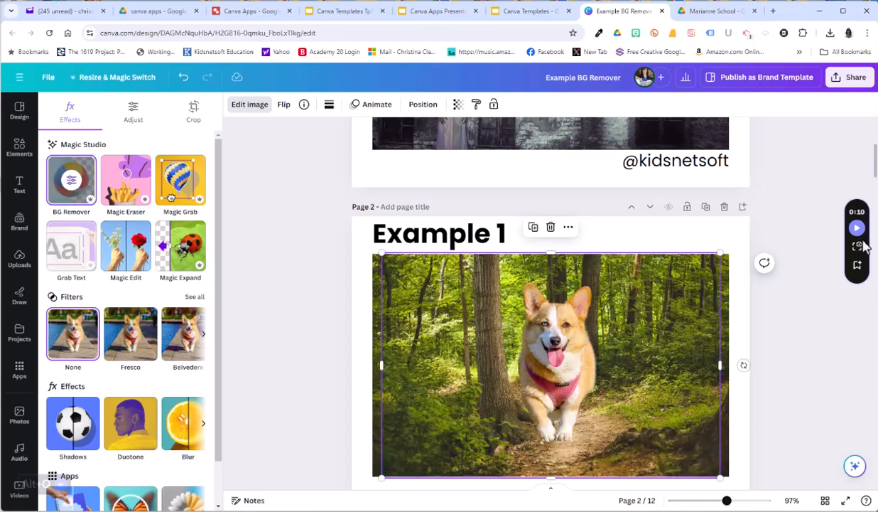
- Scale the corgi cutout down to less than half its size and place it on the forest path
{"action": "left_click_drag", "start_coordinate": [718, 253], "coordinate": [547, 400]}
{"action": "left_click_drag", "start_coordinate": [457, 429], "coordinate": [571, 428]}
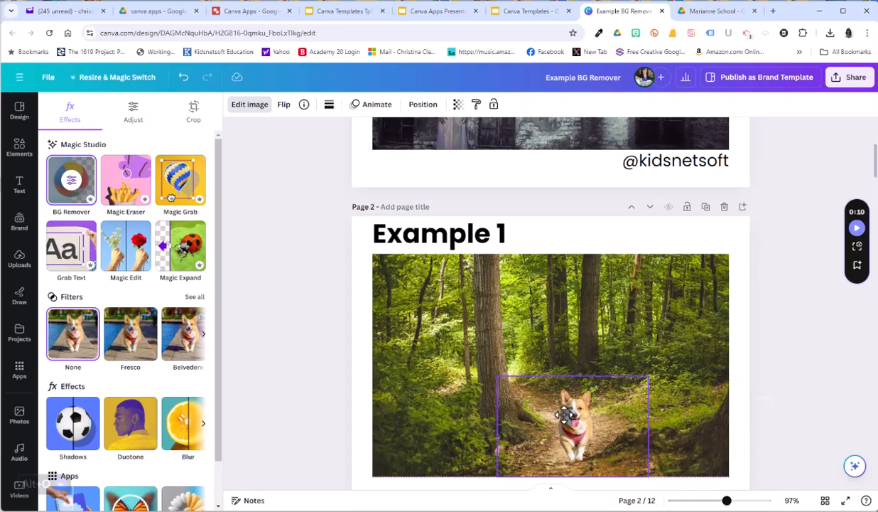
{"action": "left_click", "coordinate": [806, 408]}
{"action": "left_click", "coordinate": [672, 372]}
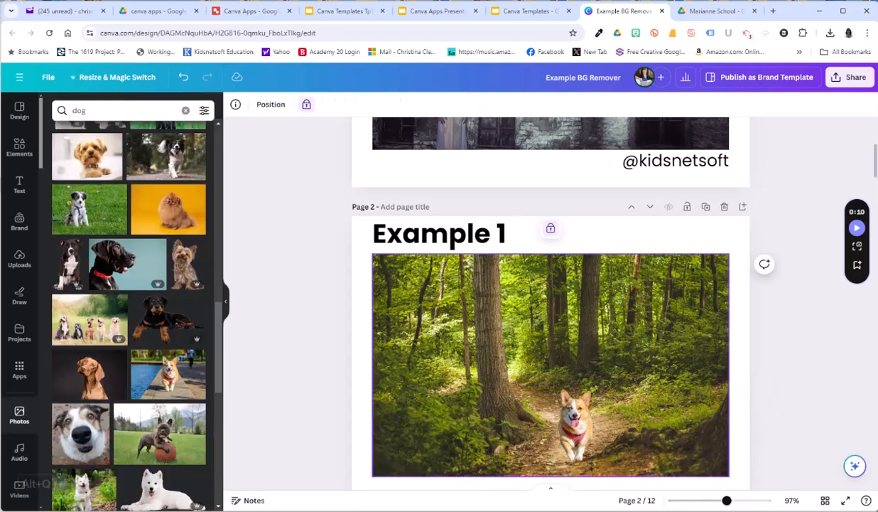
- Move the corgi lower on the path and crop its frame to the forest image's lower edge
{"action": "scroll", "coordinate": [824, 406], "scroll_direction": "down", "scroll_amount": 2}
{"action": "left_click_drag", "start_coordinate": [576, 323], "coordinate": [565, 339]}
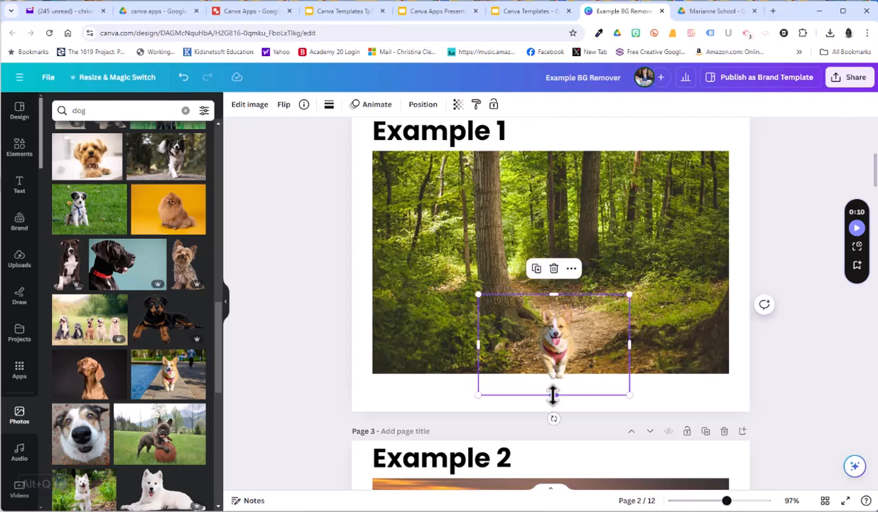
{"action": "left_click_drag", "start_coordinate": [553, 392], "coordinate": [555, 373]}
{"action": "left_click", "coordinate": [810, 341]}
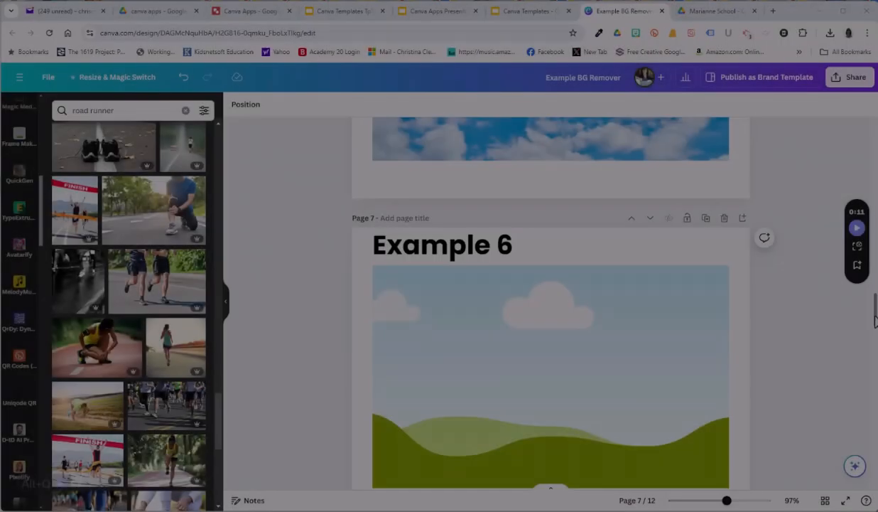
- Adjust the clownfish's tilt slightly in Example 3 and place a duplicate of it lower over the reef
{"action": "scroll", "coordinate": [875, 287], "scroll_direction": "up", "scroll_amount": 5}
{"action": "left_click_drag", "start_coordinate": [876, 288], "coordinate": [848, 190]}
{"action": "scroll", "coordinate": [849, 193], "scroll_direction": "down", "scroll_amount": 5}
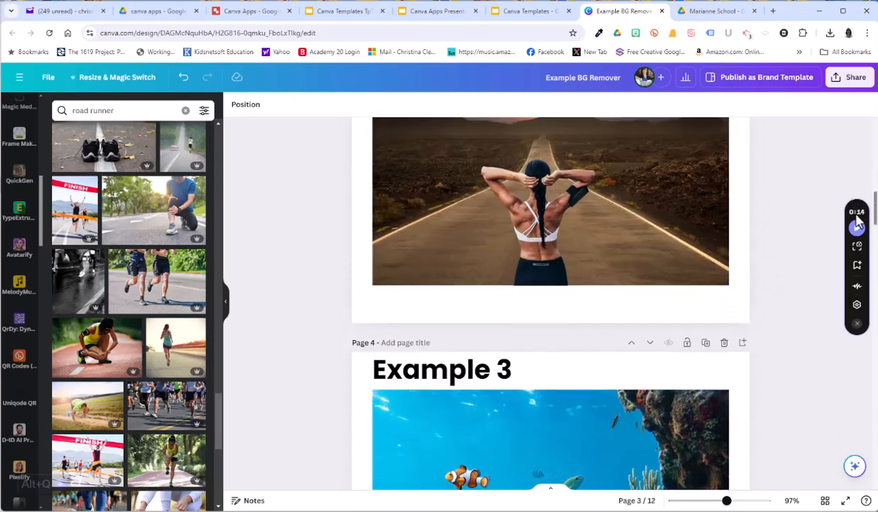
{"action": "scroll", "coordinate": [857, 231], "scroll_direction": "down", "scroll_amount": 3}
{"action": "left_click", "coordinate": [458, 297]}
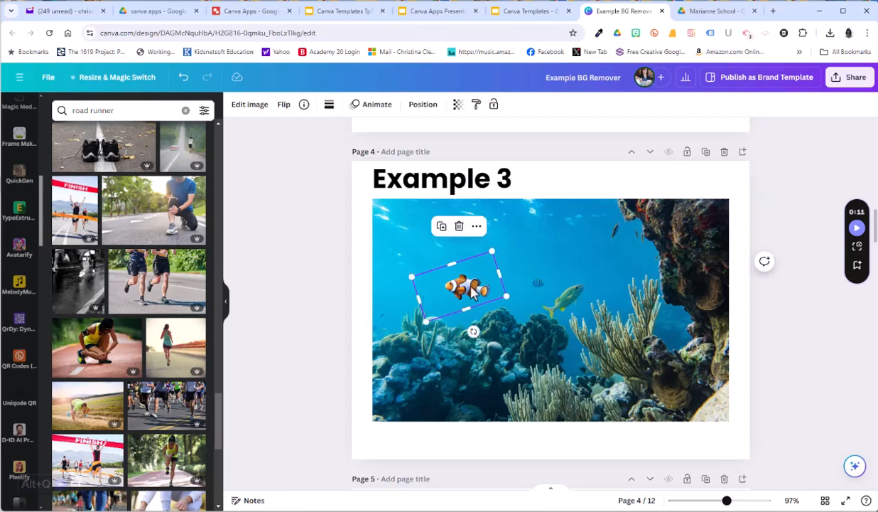
{"action": "left_click_drag", "start_coordinate": [473, 330], "coordinate": [477, 328]}
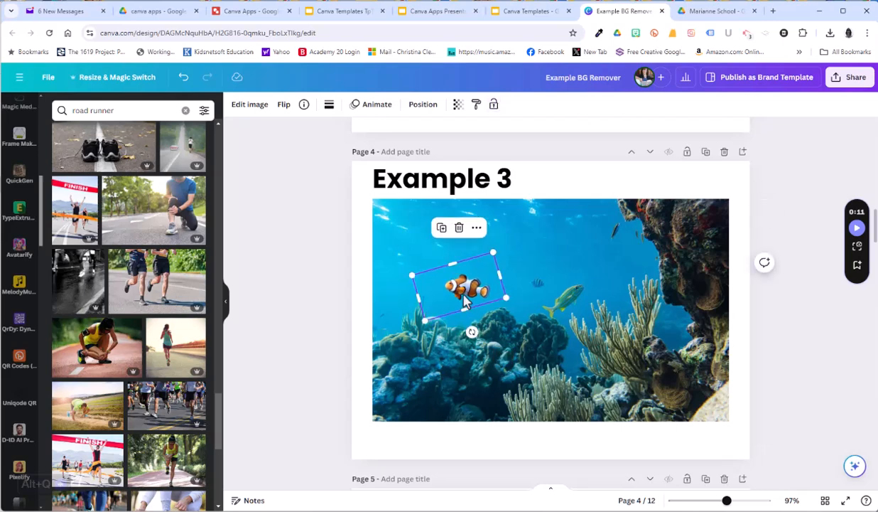
{"action": "left_click_drag", "start_coordinate": [464, 299], "coordinate": [526, 338]}
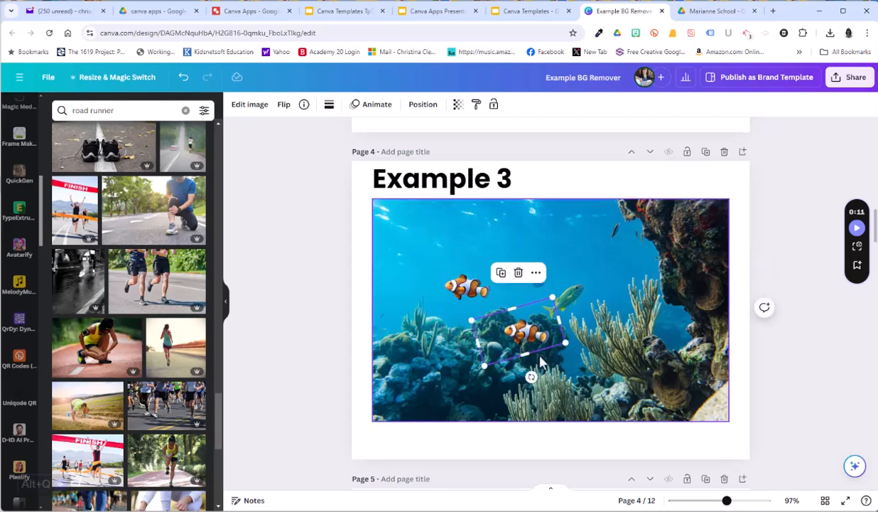
- Rotate the duplicated clownfish to 19° and flip it horizontally
{"action": "left_click_drag", "start_coordinate": [530, 376], "coordinate": [502, 377]}
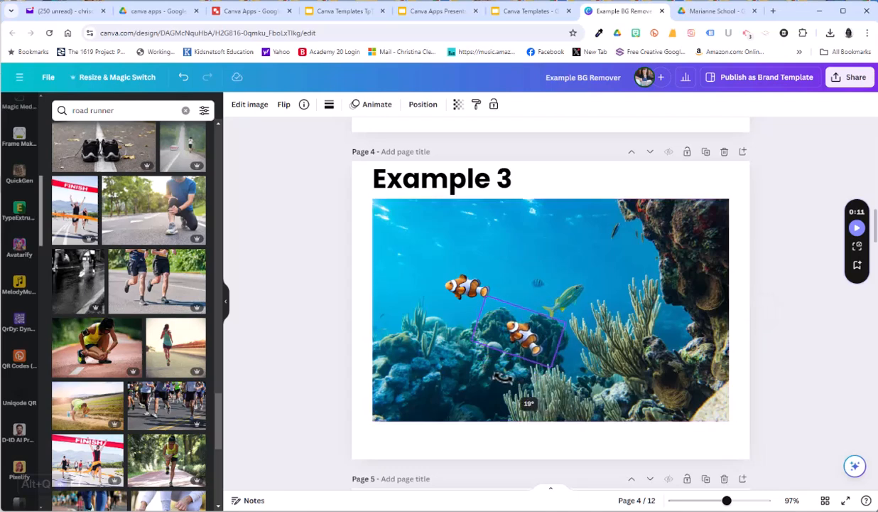
{"action": "left_click", "coordinate": [284, 106]}
{"action": "left_click", "coordinate": [292, 136]}
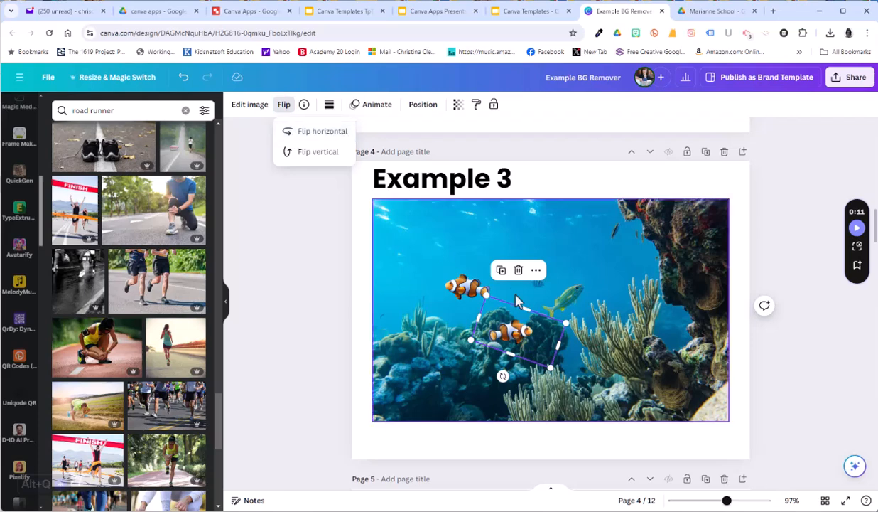
{"action": "left_click", "coordinate": [320, 350]}
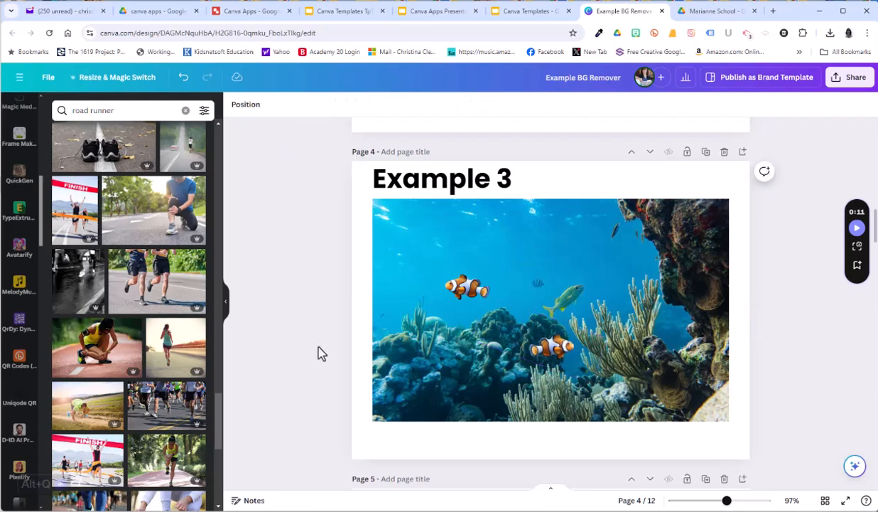
- Fill the empty frame in Example 6 with the school hallway photo with red lockers
{"action": "scroll", "coordinate": [511, 404], "scroll_direction": "down", "scroll_amount": 8}
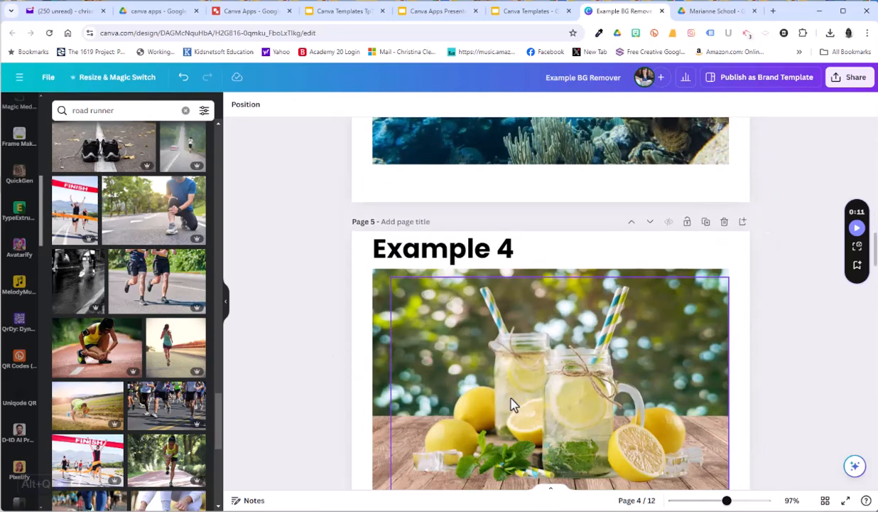
{"action": "scroll", "coordinate": [511, 404], "scroll_direction": "down", "scroll_amount": 5}
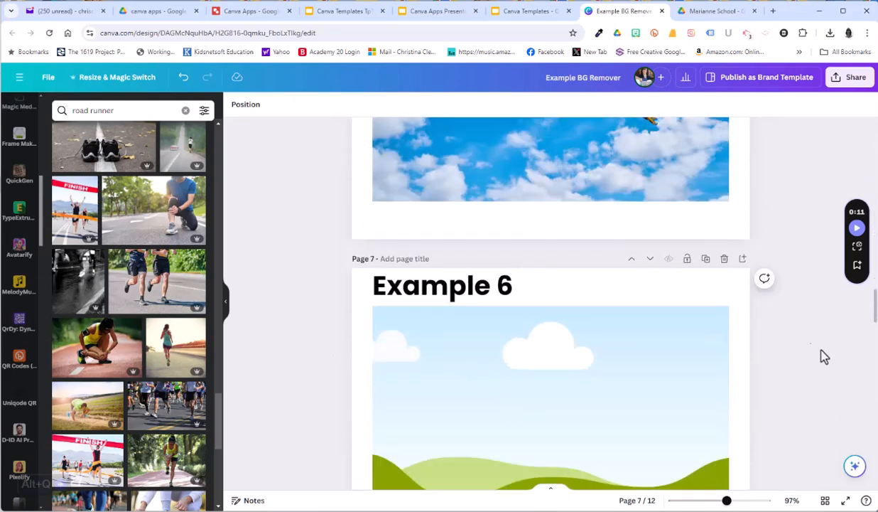
{"action": "scroll", "coordinate": [806, 342], "scroll_direction": "down", "scroll_amount": 2}
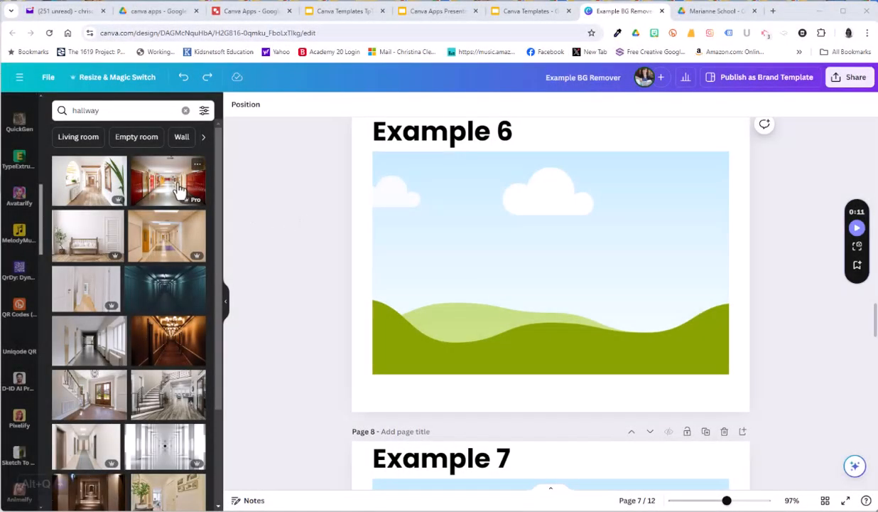
{"action": "left_click_drag", "start_coordinate": [183, 183], "coordinate": [387, 231]}
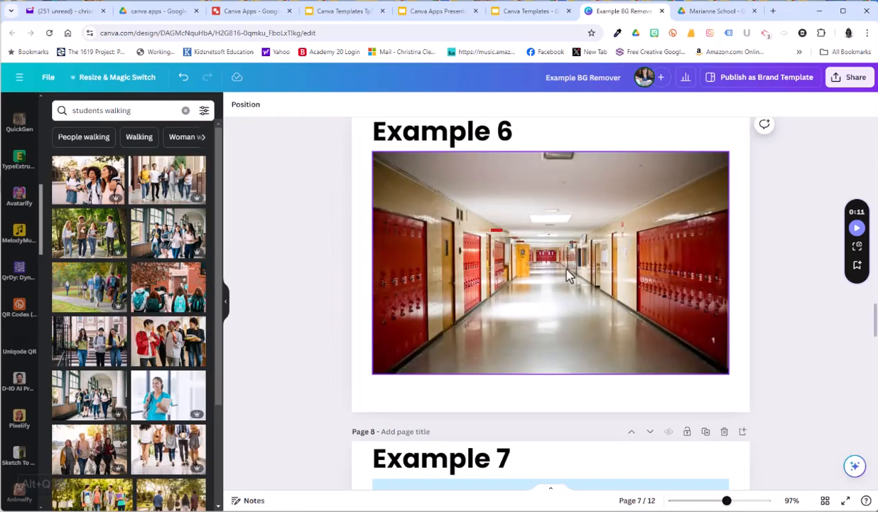
- Fully lock the hallway photo in Example 6, both its position and its content
{"action": "left_click", "coordinate": [560, 232]}
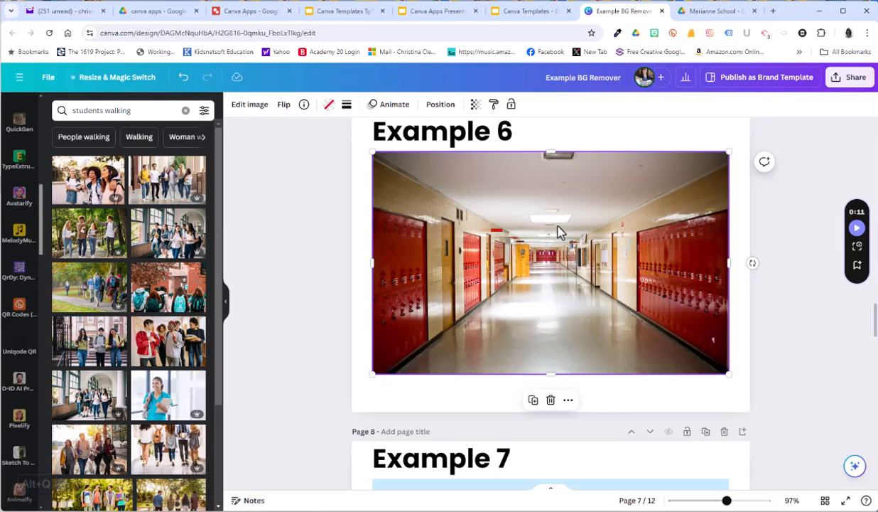
{"action": "left_click", "coordinate": [511, 104]}
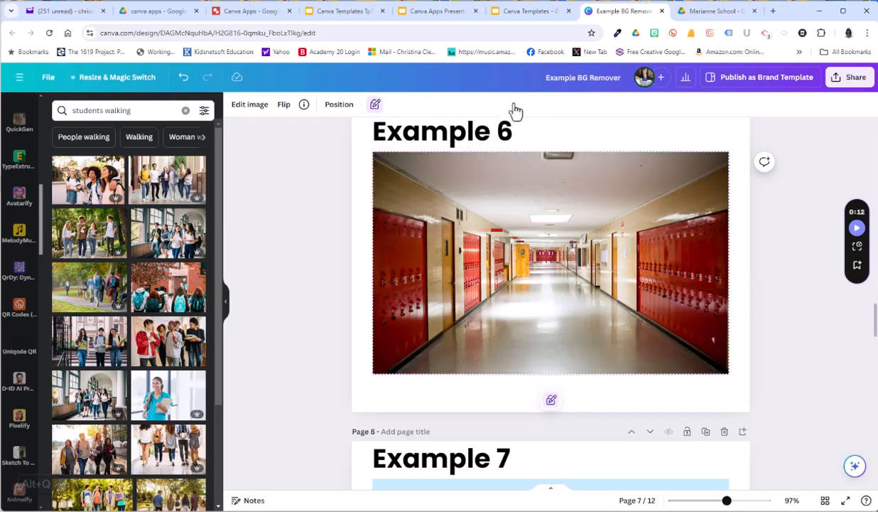
{"action": "left_click", "coordinate": [552, 402]}
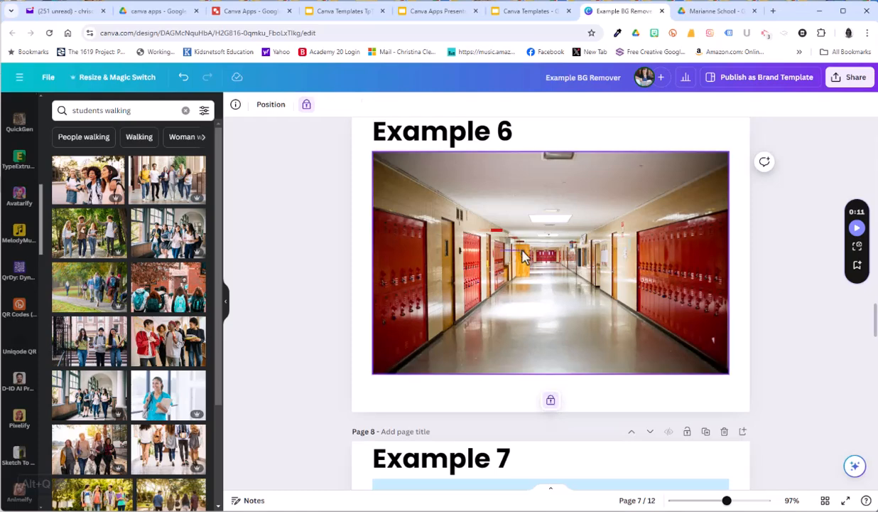
- Try to move the locked hallway photo in Example 6
{"action": "left_click_drag", "start_coordinate": [622, 271], "coordinate": [627, 311]}
{"action": "left_click_drag", "start_coordinate": [600, 228], "coordinate": [609, 260]}
{"action": "left_click_drag", "start_coordinate": [612, 184], "coordinate": [629, 208]}
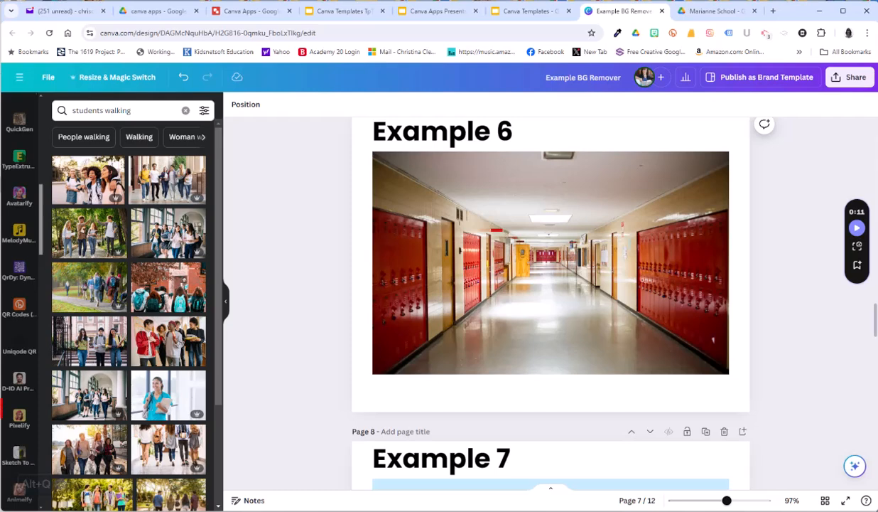
- Search the stock photos for "students walking"
{"action": "scroll", "coordinate": [19, 320], "scroll_direction": "up", "scroll_amount": 5}
{"action": "left_click", "coordinate": [20, 418]}
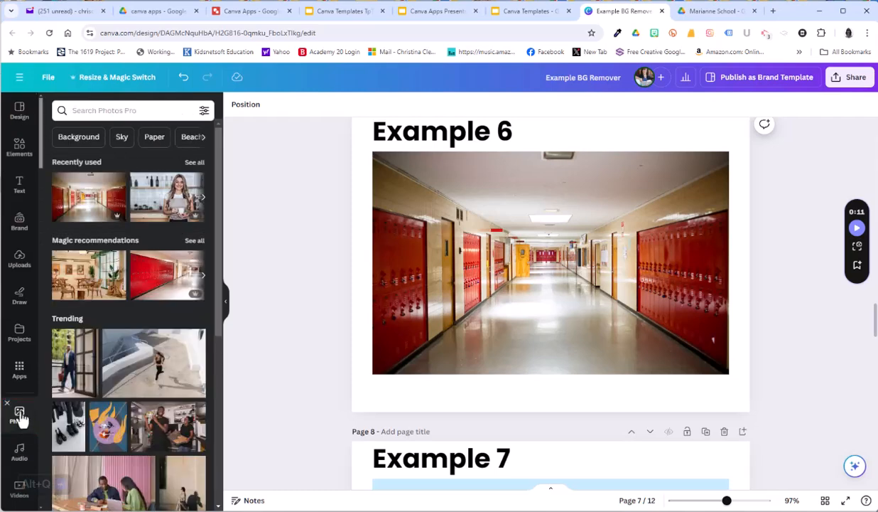
{"action": "left_click", "coordinate": [105, 110]}
{"action": "type", "text": "students"}
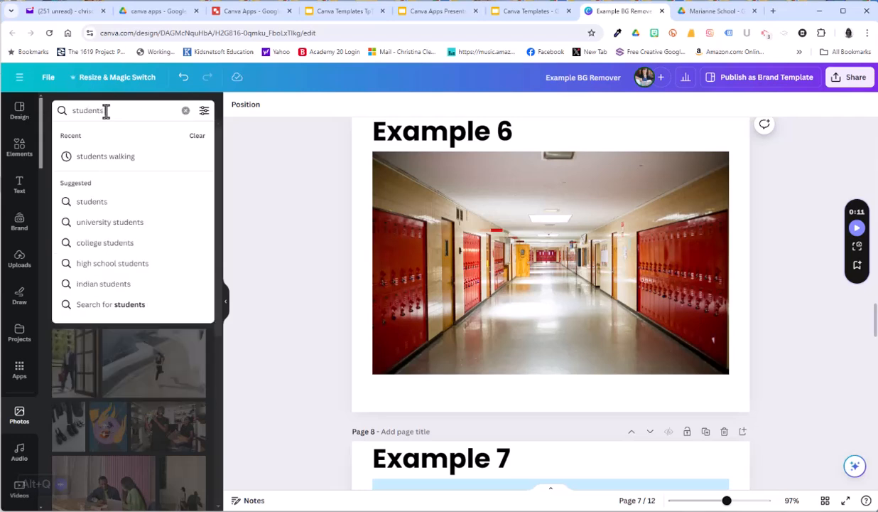
{"action": "type", "text": " walking"}
{"action": "key", "text": "Return"}
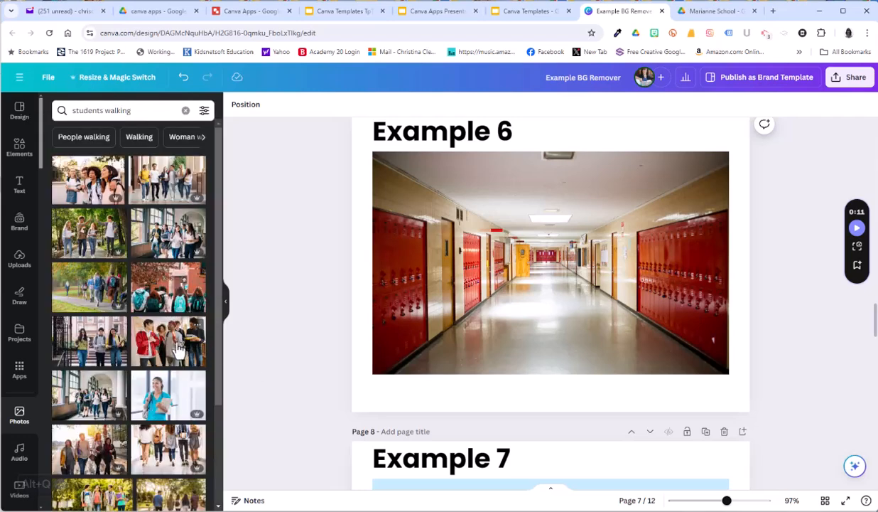
- Add the photo of talking students with the red jacket over the Example 6 hallway and remove its background
{"action": "left_click", "coordinate": [168, 341]}
{"action": "left_click", "coordinate": [250, 105]}
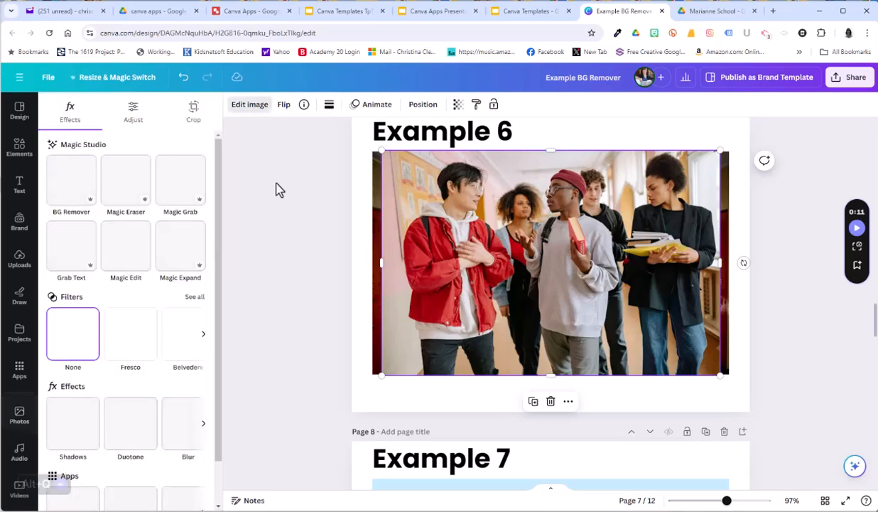
{"action": "left_click", "coordinate": [64, 190]}
- Shrink the student cutout and centre it on the hallway floor in Example 6
{"action": "left_click_drag", "start_coordinate": [720, 150], "coordinate": [630, 250]}
{"action": "left_click_drag", "start_coordinate": [492, 282], "coordinate": [530, 280]}
{"action": "left_click", "coordinate": [782, 310]}
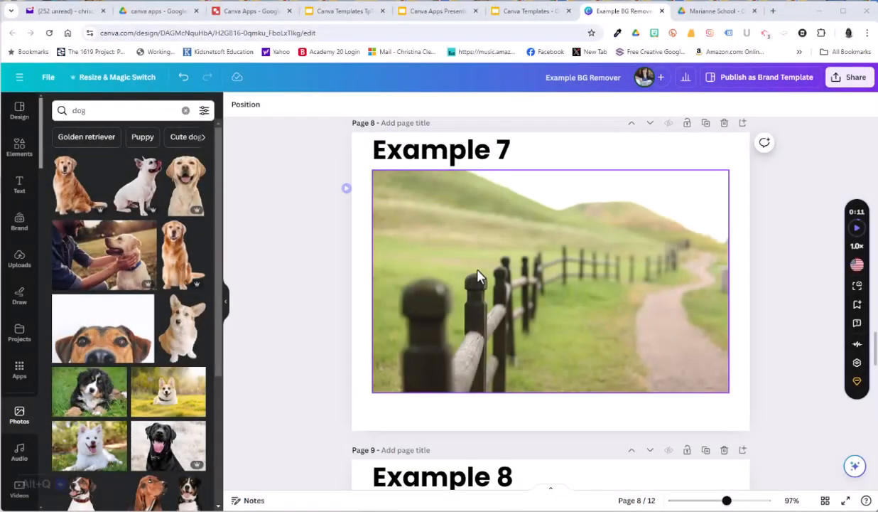
- Fully lock the fence and path photo in Example 7, both its position and its content
{"action": "left_click", "coordinate": [586, 278]}
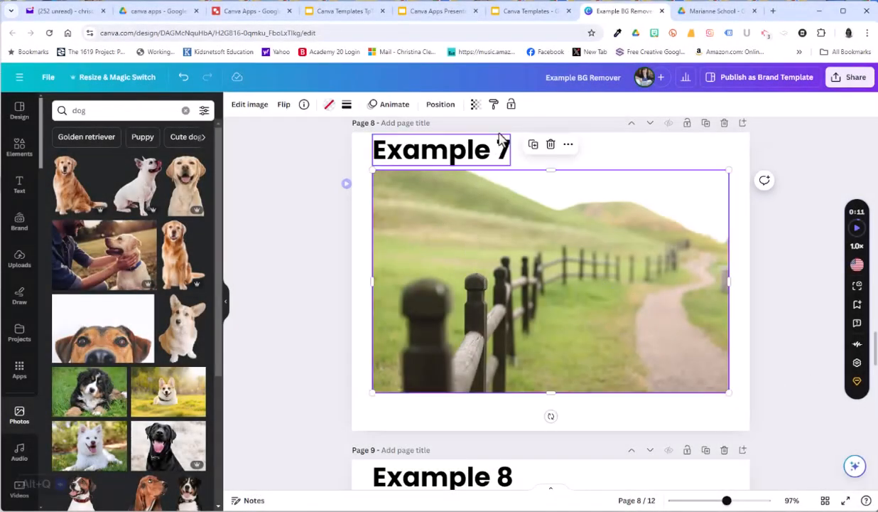
{"action": "left_click", "coordinate": [512, 107]}
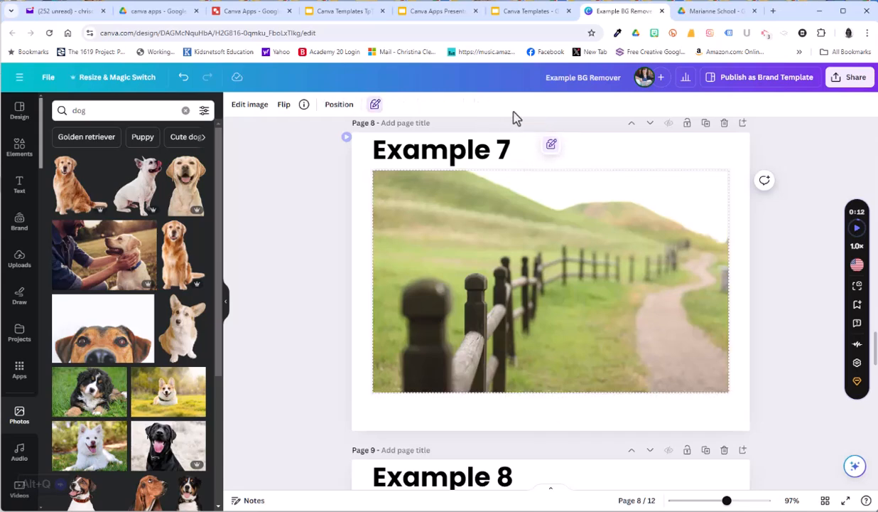
{"action": "left_click", "coordinate": [550, 147]}
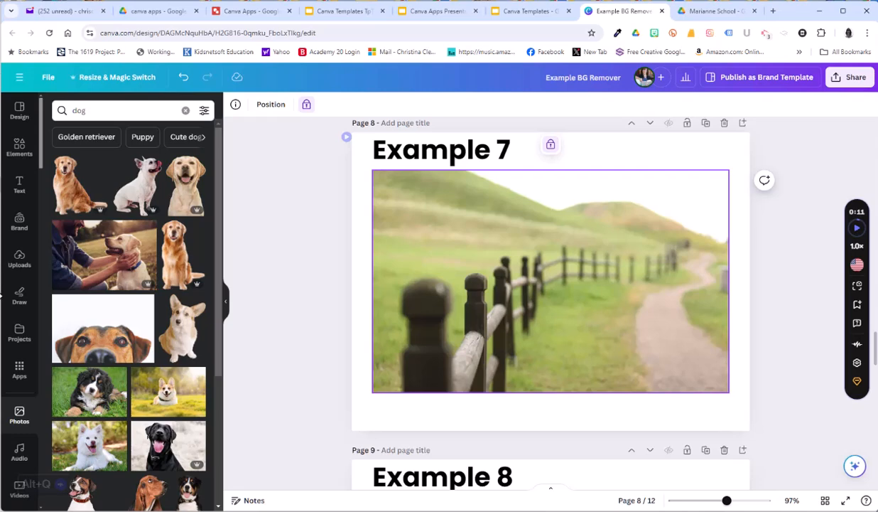
- Add the black dog photo over the Example 7 scene and remove its background
{"action": "left_click_drag", "start_coordinate": [181, 459], "coordinate": [426, 281]}
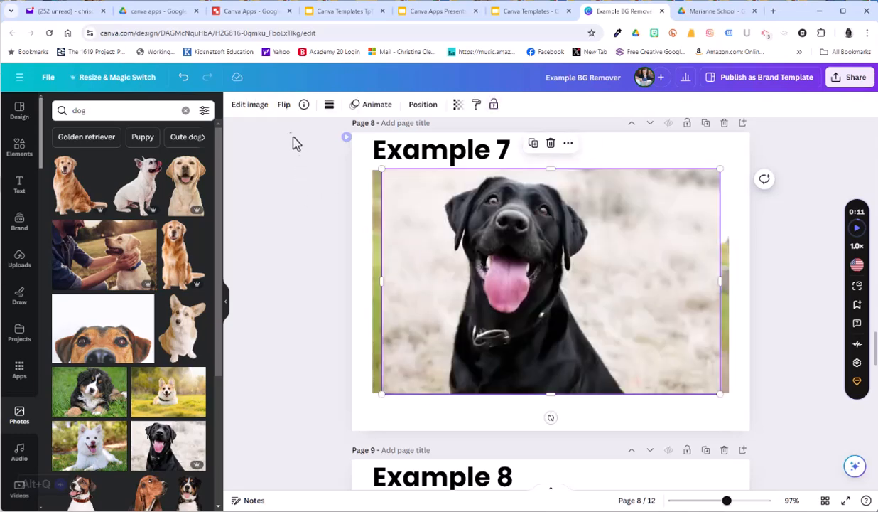
{"action": "left_click", "coordinate": [250, 104]}
{"action": "left_click", "coordinate": [71, 179]}
- Shrink the black dog cutout and place it on the path in the lower-right part of the scene
{"action": "left_click_drag", "start_coordinate": [375, 174], "coordinate": [564, 291]}
{"action": "left_click_drag", "start_coordinate": [625, 393], "coordinate": [642, 380]}
{"action": "left_click", "coordinate": [753, 299]}
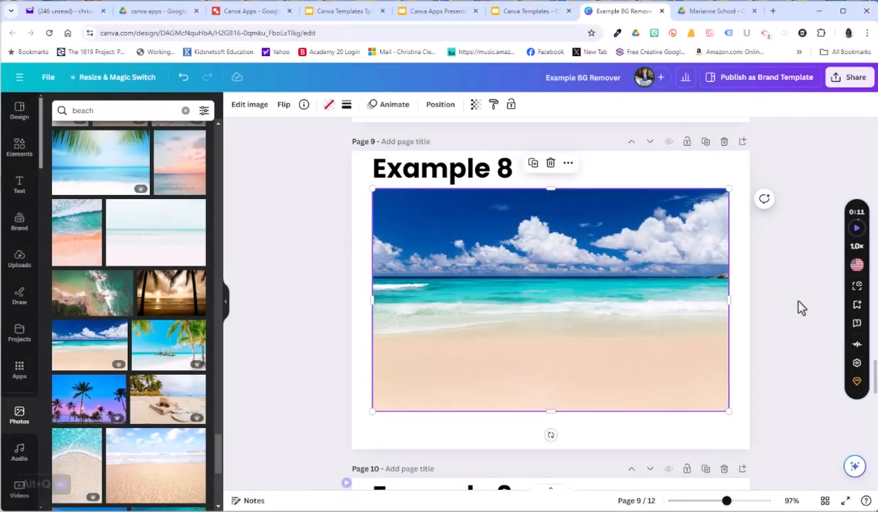
- Search the stock photos for "travel" and browse to the family sitting on a beach with raised arms
{"action": "left_click", "coordinate": [802, 307]}
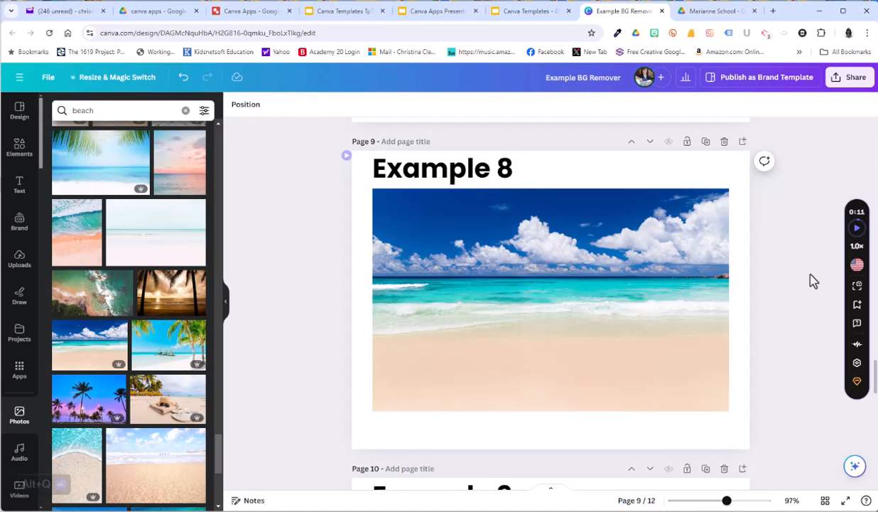
{"action": "left_click", "coordinate": [55, 116]}
{"action": "type", "text": "t"}
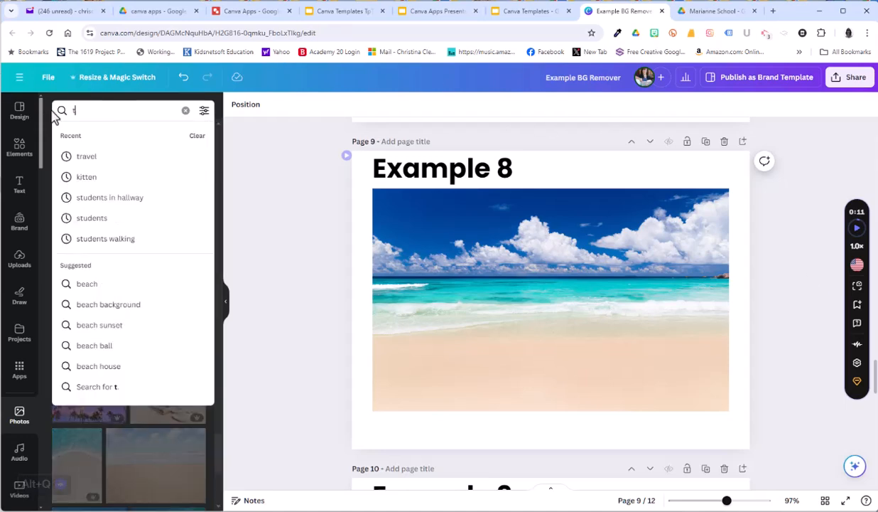
{"action": "type", "text": "ravel"}
{"action": "key", "text": "Return"}
{"action": "scroll", "coordinate": [158, 334], "scroll_direction": "down", "scroll_amount": 5}
{"action": "scroll", "coordinate": [158, 339], "scroll_direction": "down", "scroll_amount": 1}
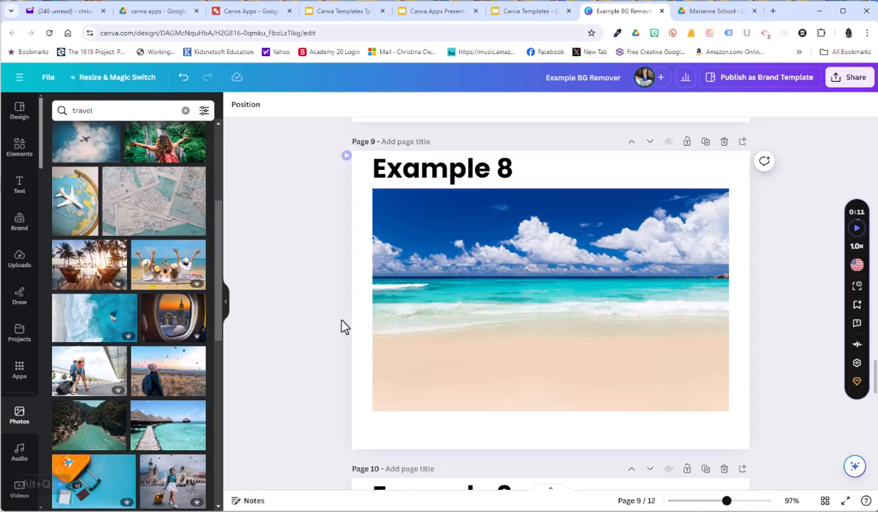
{"action": "left_click", "coordinate": [170, 269]}
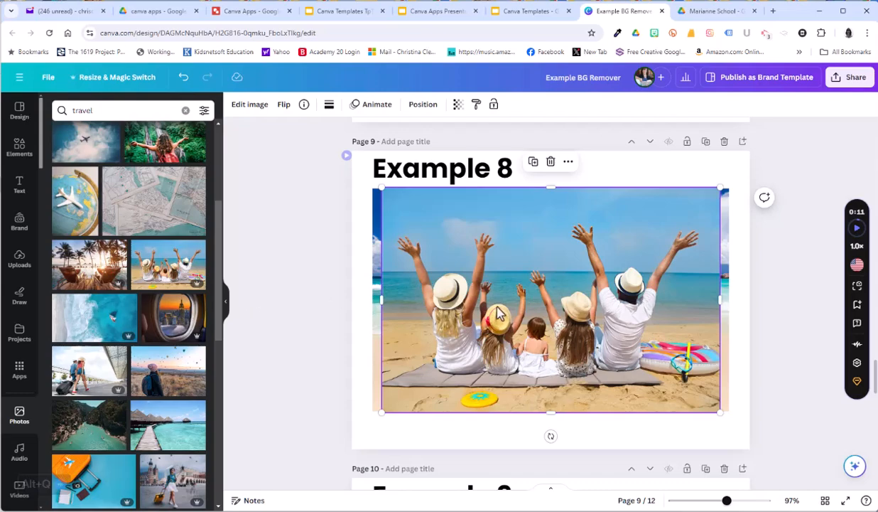
{"action": "left_click_drag", "start_coordinate": [560, 293], "coordinate": [567, 302]}
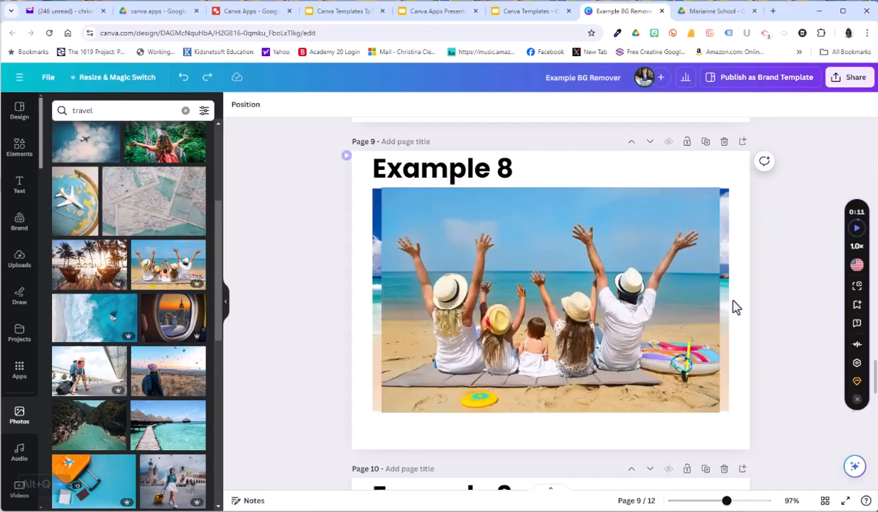
{"action": "key", "text": "ctrl+z"}
- Add the photo of the family with raised arms over the Example 8 beach and remove its background
{"action": "left_click", "coordinate": [633, 285]}
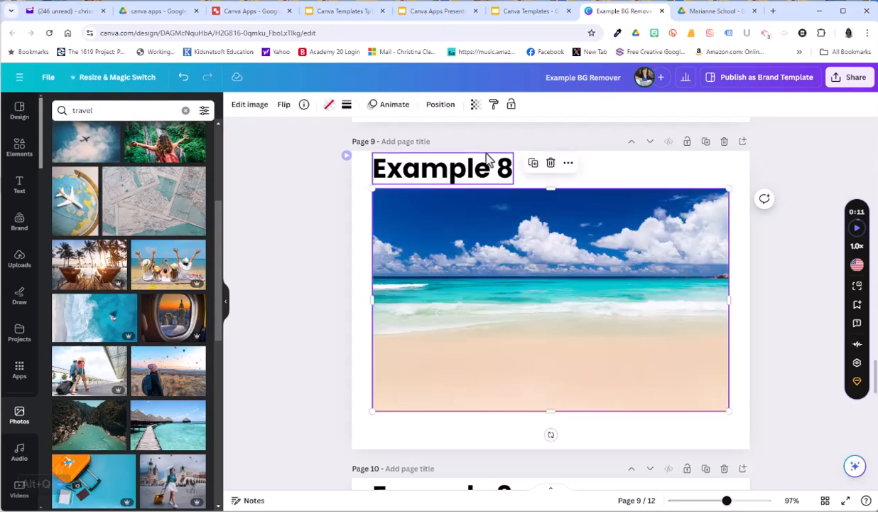
{"action": "left_click", "coordinate": [170, 266]}
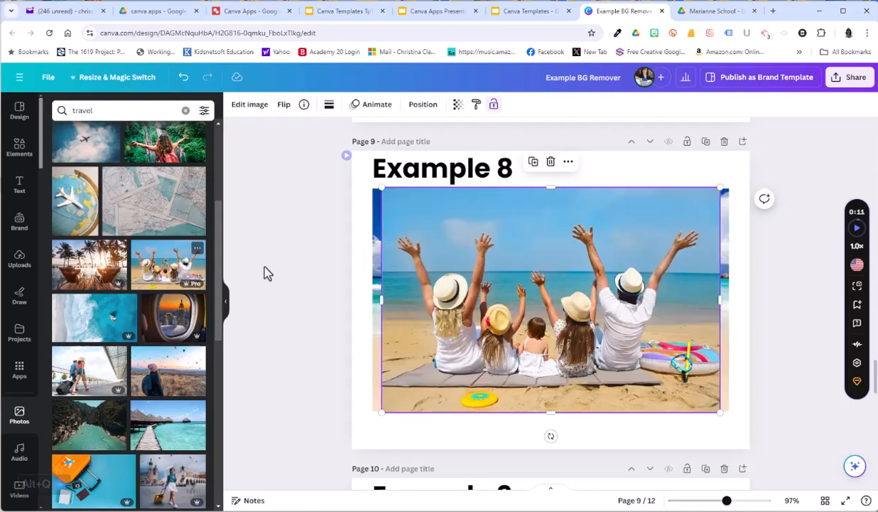
{"action": "left_click", "coordinate": [250, 105]}
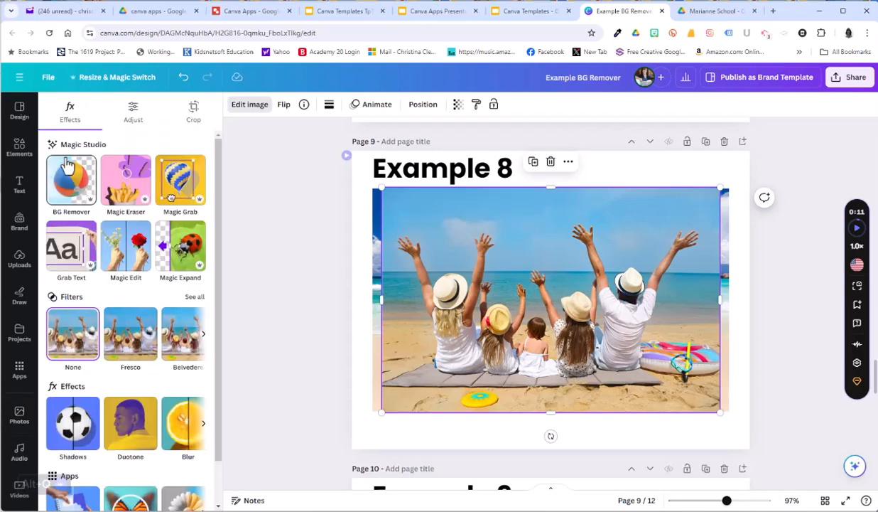
- Shrink the family cutout and centre it on the sand in Example 8
{"action": "left_click_drag", "start_coordinate": [382, 188], "coordinate": [447, 231]}
{"action": "left_click_drag", "start_coordinate": [447, 251], "coordinate": [419, 250]}
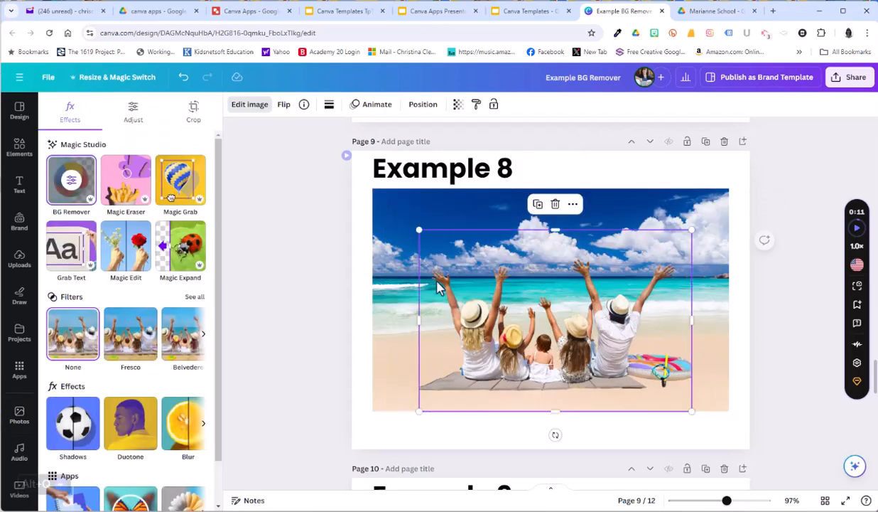
{"action": "key", "text": "Escape"}
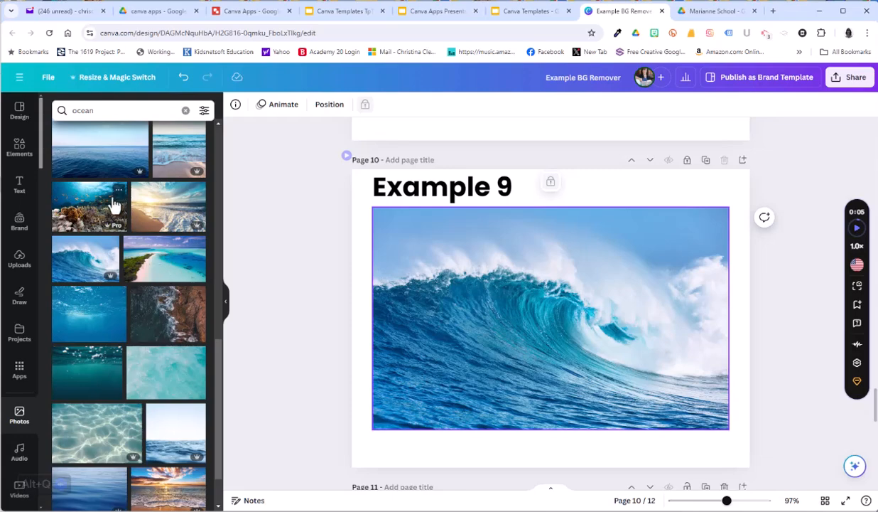
- Try to replace the wave photo on the locked Example 9 page with the coral reef photo, and unlock the page
{"action": "left_click_drag", "start_coordinate": [91, 199], "coordinate": [499, 266]}
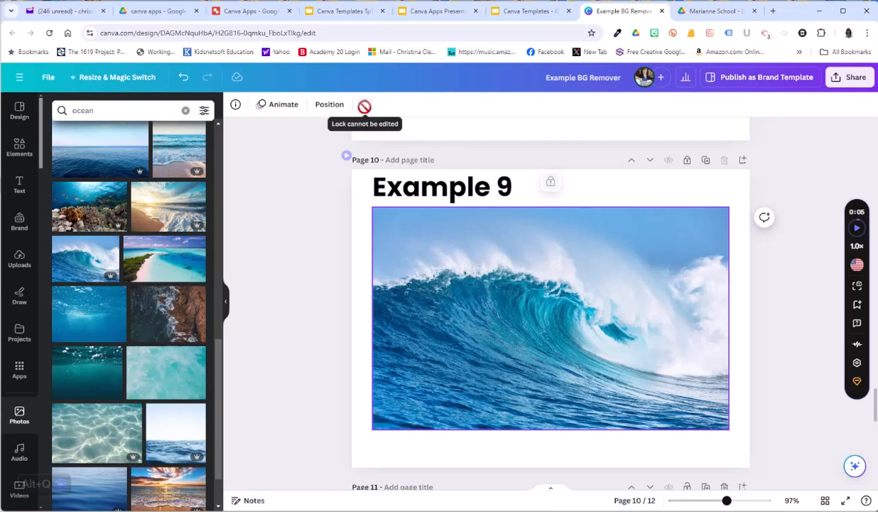
{"action": "left_click", "coordinate": [687, 161]}
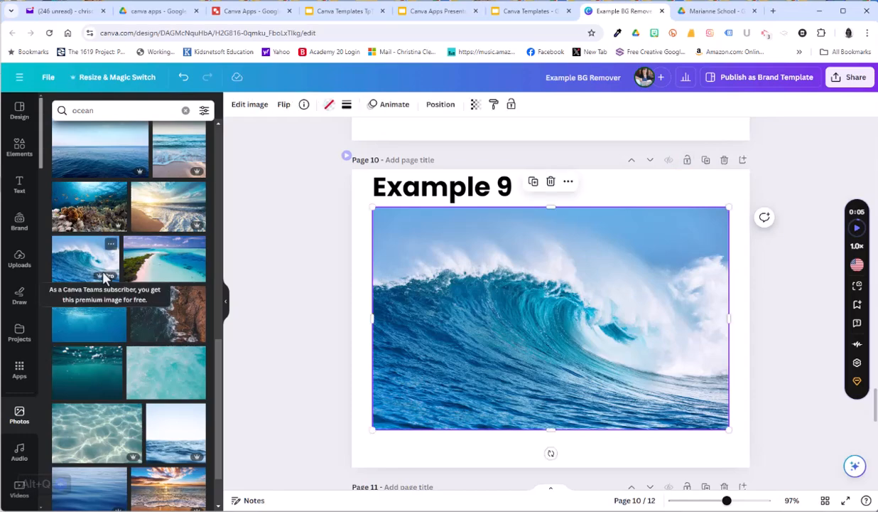
- Try replacing the unlocked wave photo in Example 9 with the teal water photo, and undo the replacement
{"action": "left_click_drag", "start_coordinate": [167, 386], "coordinate": [396, 377]}
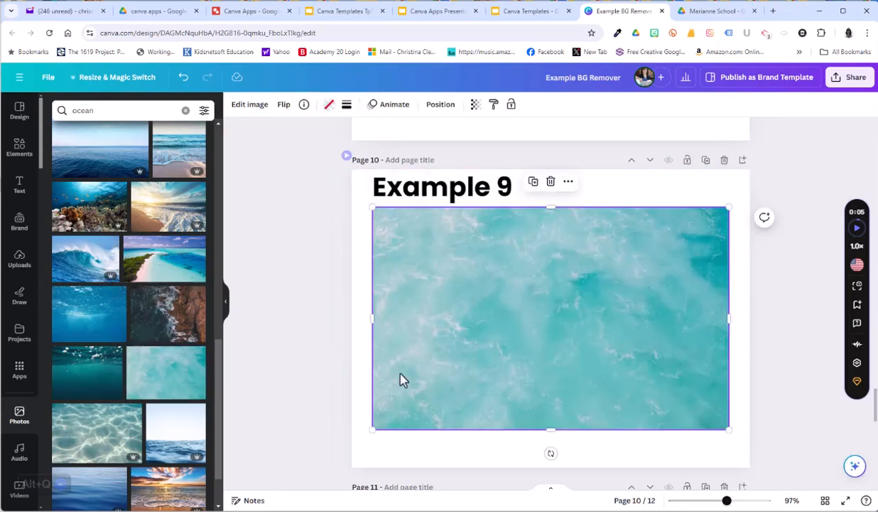
{"action": "key", "text": "ctrl+z"}
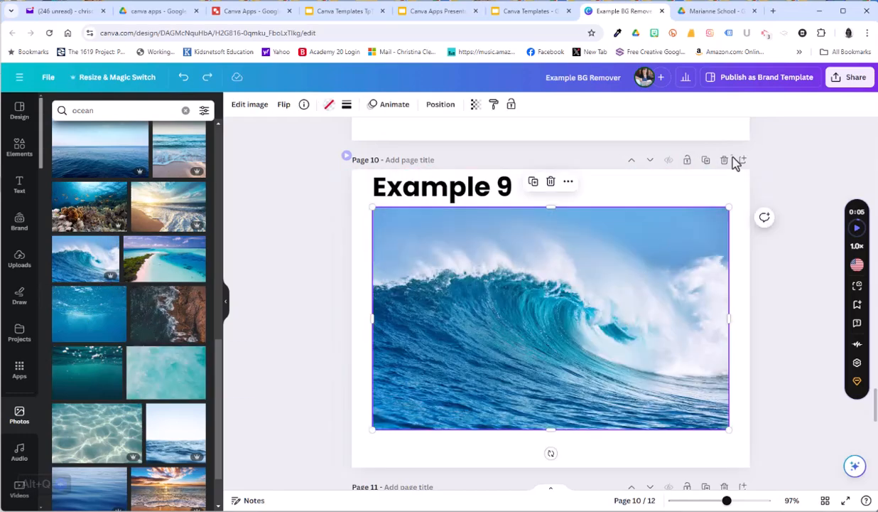
{"action": "left_click", "coordinate": [687, 160]}
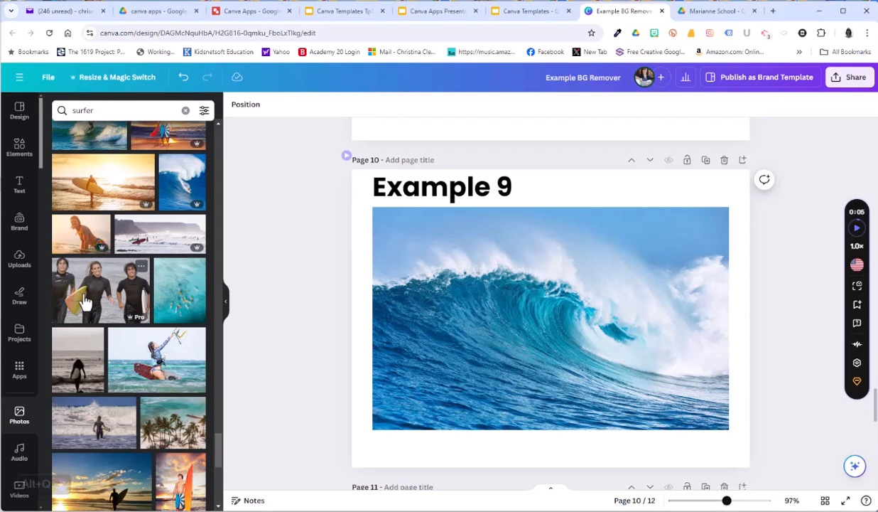
- Add the photo of three surfers in wetsuits to Example 9 and enlarge it to the full width of the wave photo
{"action": "left_click", "coordinate": [84, 299]}
{"action": "left_click_drag", "start_coordinate": [380, 429], "coordinate": [371, 437]}
{"action": "left_click_drag", "start_coordinate": [720, 206], "coordinate": [729, 200]}
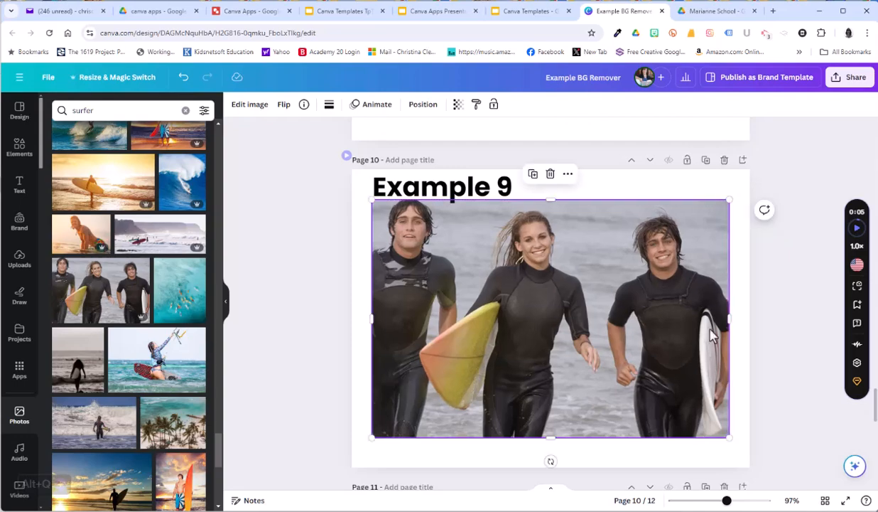
- Remove the surfer photo's background and crop the cutout's bottom to the lower edge of the wave photo
{"action": "left_click", "coordinate": [247, 106]}
{"action": "left_click", "coordinate": [71, 180]}
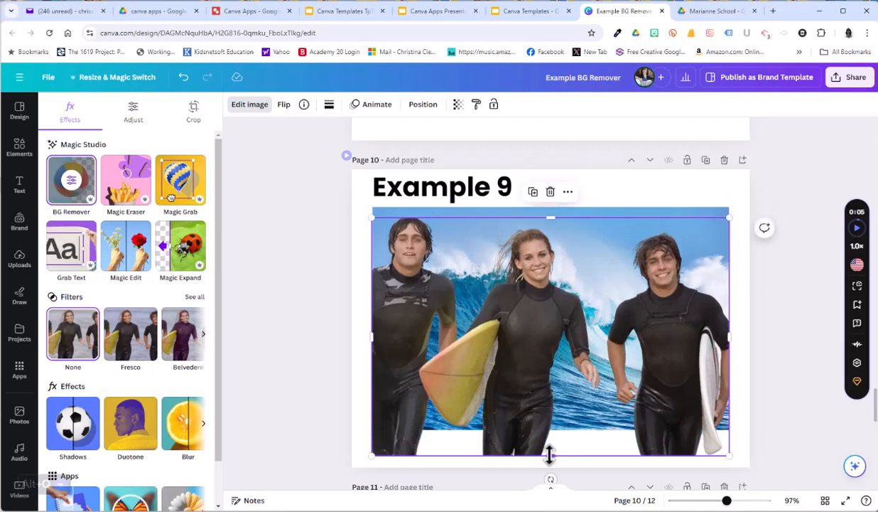
{"action": "left_click_drag", "start_coordinate": [550, 455], "coordinate": [540, 425]}
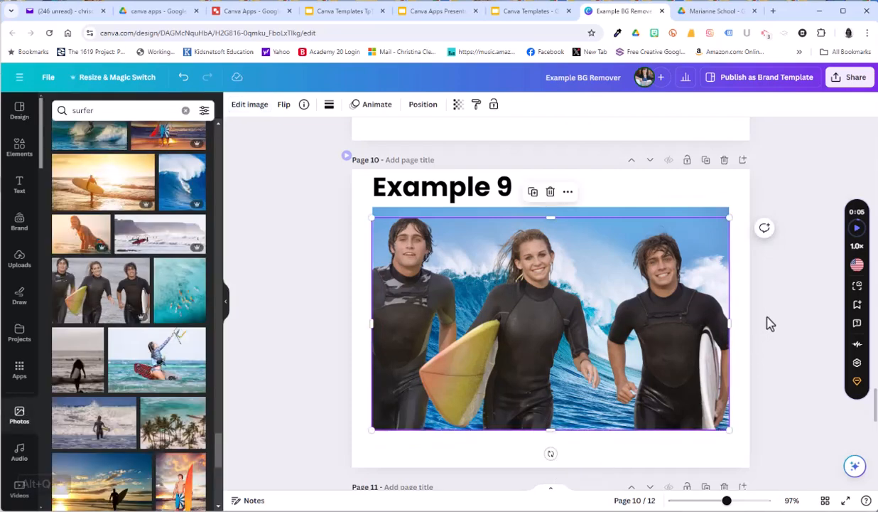
{"action": "left_click", "coordinate": [742, 283]}
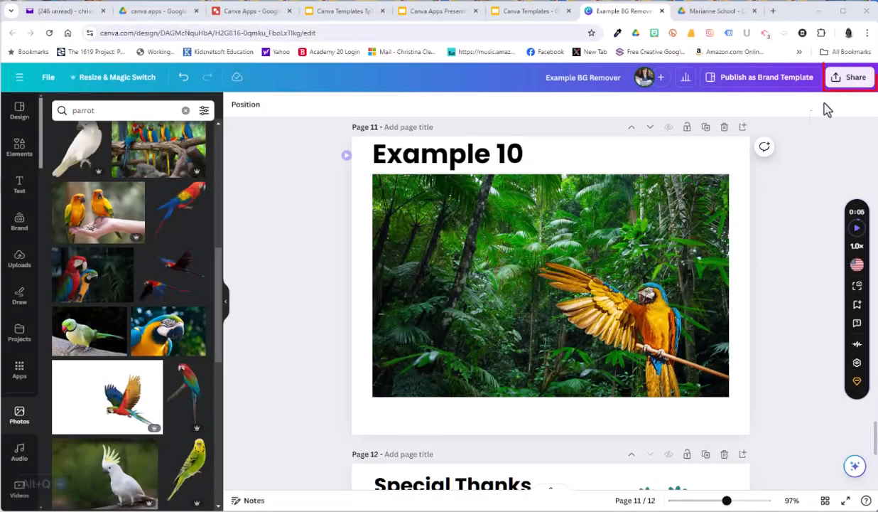
- Download all 12 pages of the design as an MP4 Video
{"action": "left_click", "coordinate": [849, 79]}
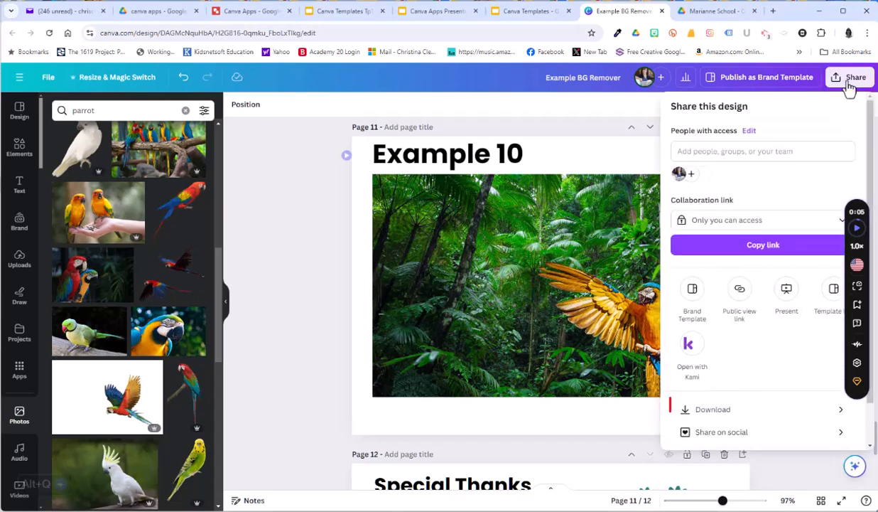
{"action": "left_click", "coordinate": [702, 412]}
{"action": "left_click", "coordinate": [734, 153]}
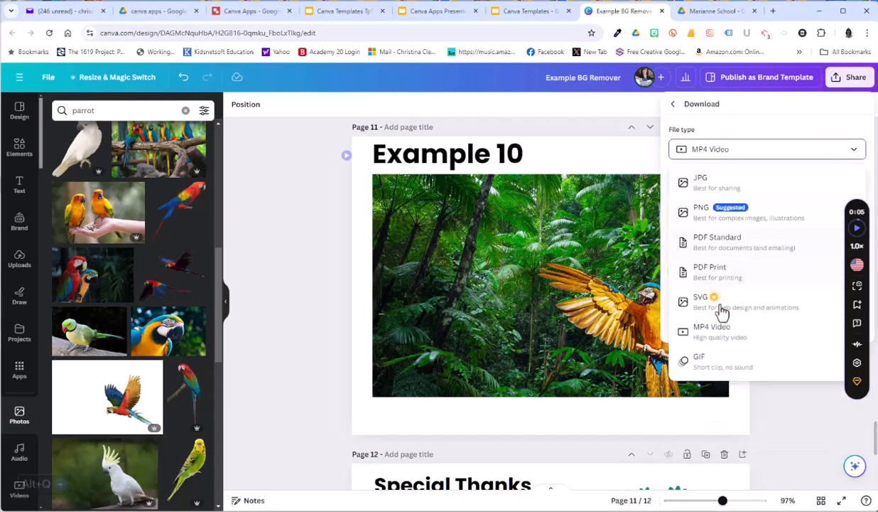
{"action": "left_click", "coordinate": [721, 343]}
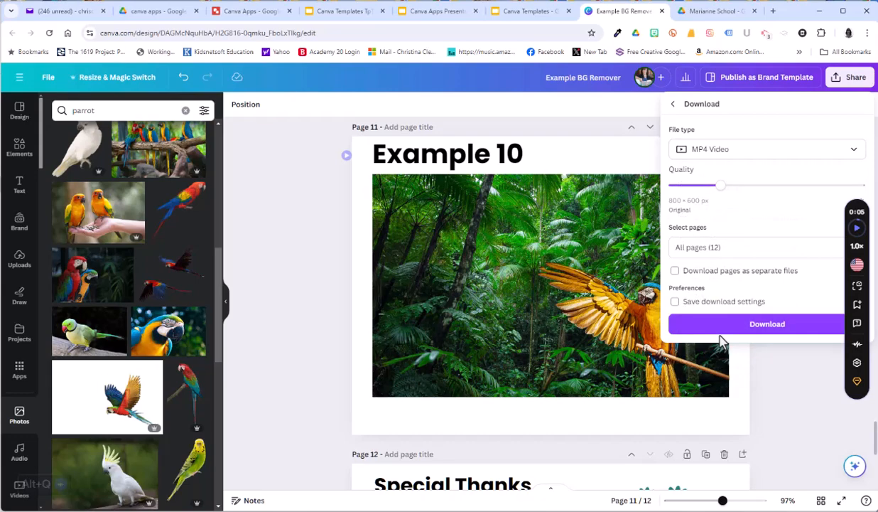
{"action": "left_click", "coordinate": [771, 327]}
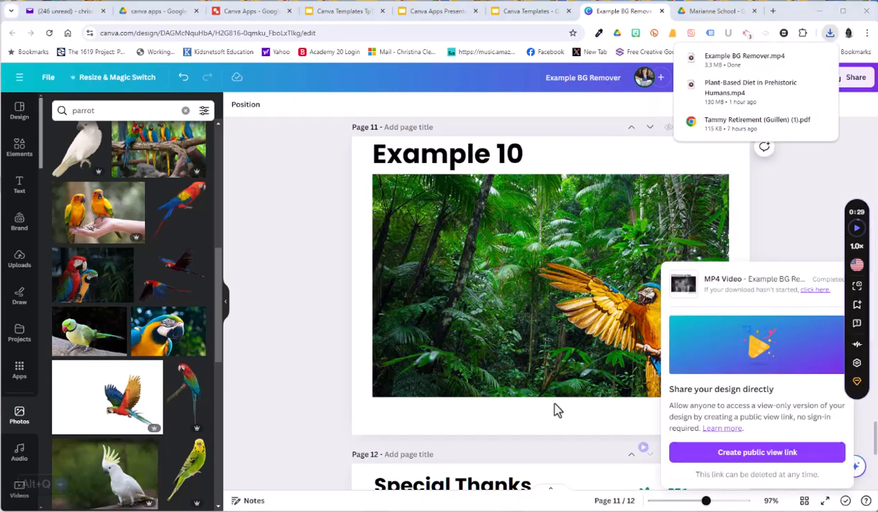
- Switch to File Explorer and select the Example BG Remover video in the Downloads folder
{"action": "left_click", "coordinate": [564, 509]}
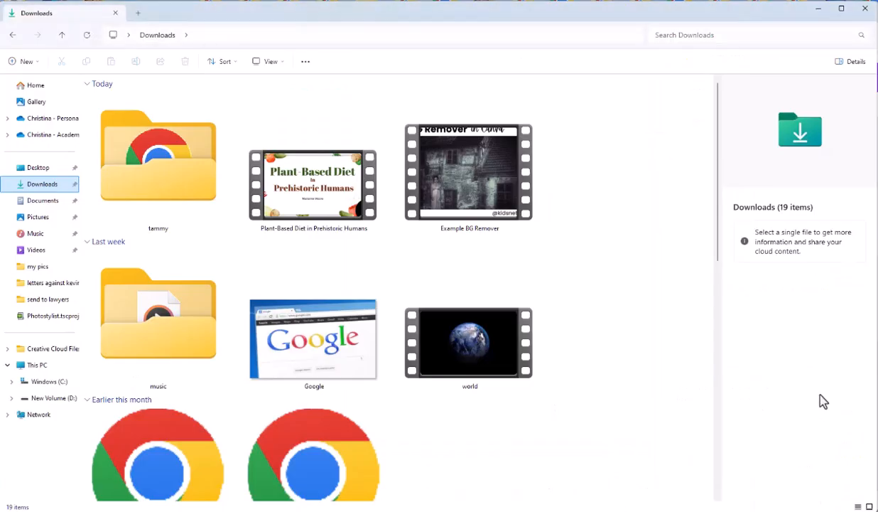
{"action": "left_click", "coordinate": [475, 165]}
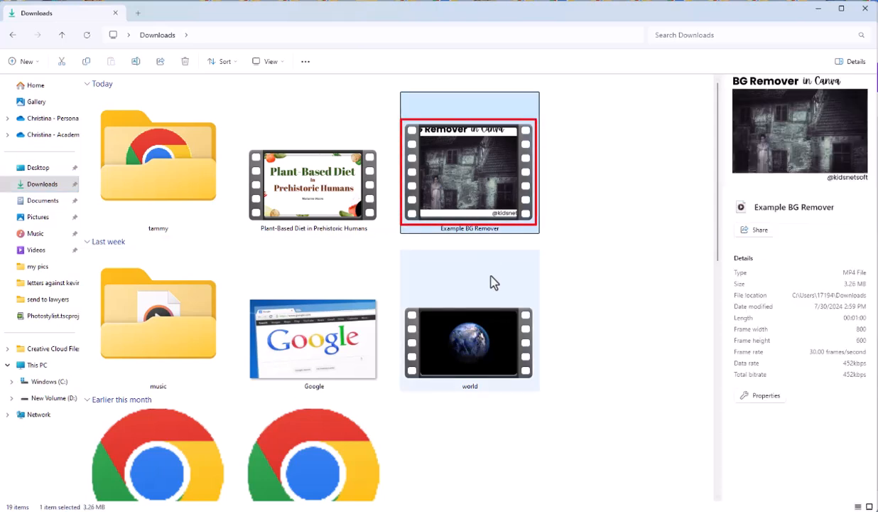